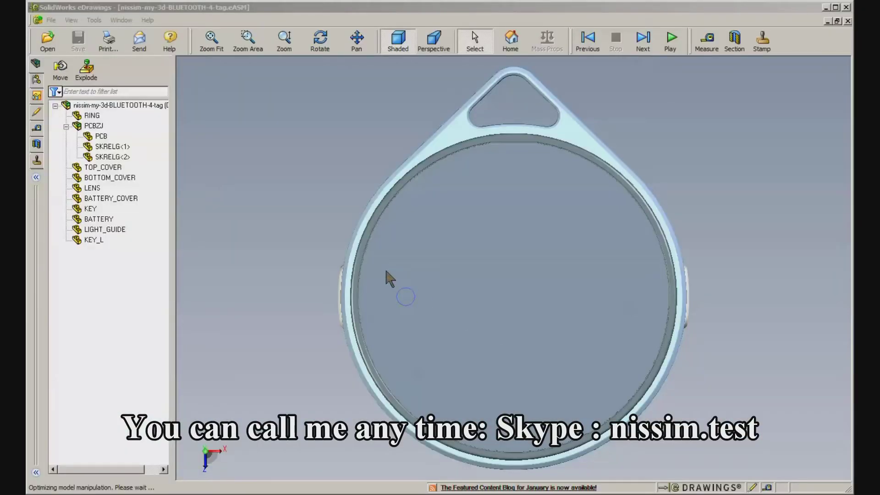
Orbit the tag to inspect its side key, green vent slots and top face, then reset the view.
mouse_move(480, 267)
mouse_down()
mouse_move(624, 292)
mouse_move(723, 261)
mouse_move(781, 282)
mouse_up()
mouse_move(509, 318)
mouse_down()
mouse_move(584, 313)
mouse_move(621, 330)
mouse_up()
scroll(621, 335, up, 2)
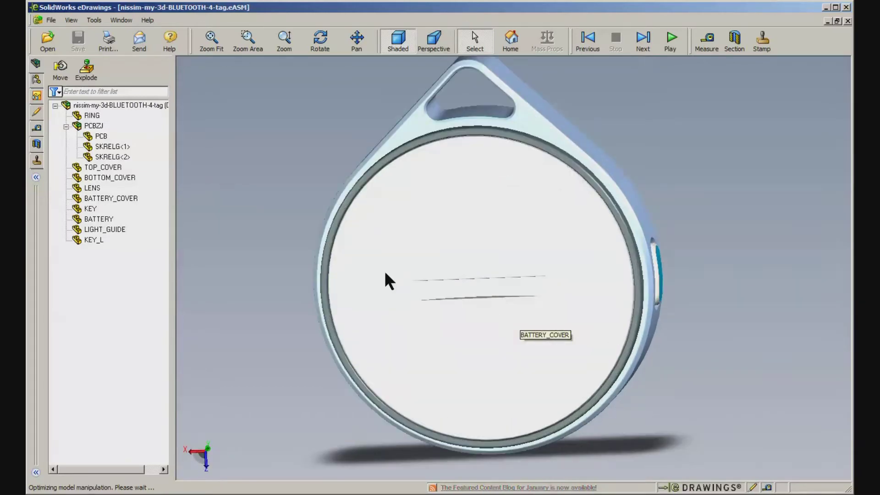
mouse_move(385, 274)
mouse_down()
mouse_move(501, 285)
mouse_move(558, 267)
mouse_move(652, 285)
mouse_move(701, 277)
mouse_up()
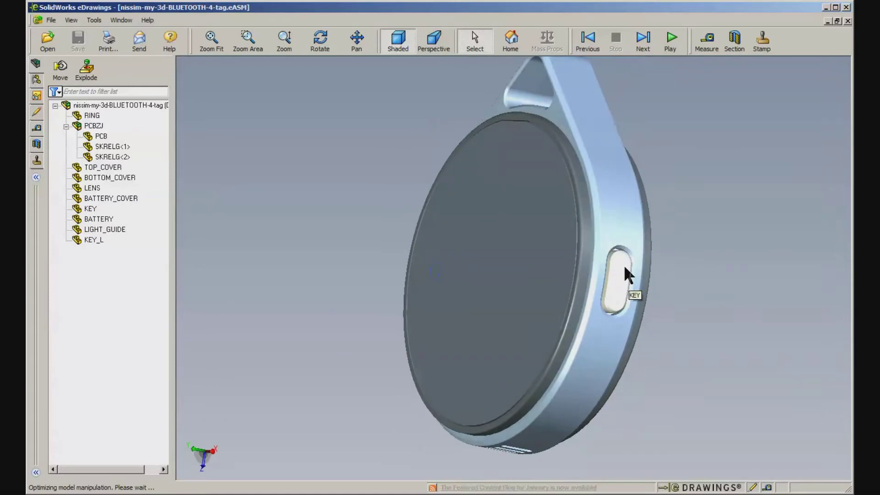
drag(427, 284, 564, 294)
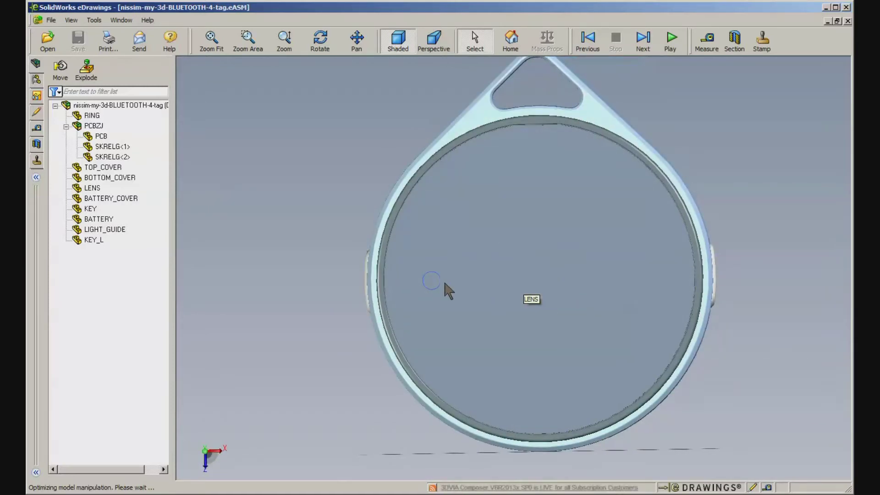
mouse_move(439, 284)
mouse_down()
mouse_move(444, 300)
mouse_move(565, 297)
mouse_move(569, 309)
mouse_up()
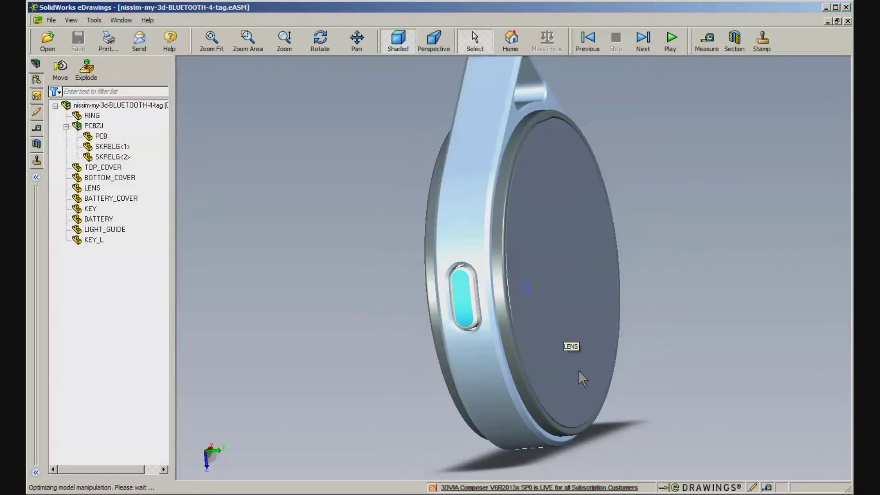
mouse_move(580, 372)
mouse_down()
mouse_move(568, 296)
mouse_move(577, 235)
mouse_up()
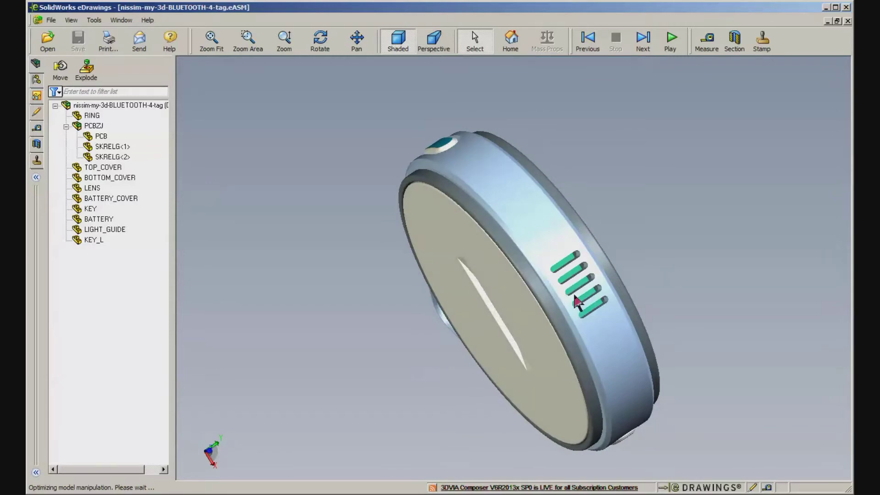
mouse_move(416, 265)
mouse_down()
mouse_move(406, 281)
mouse_move(428, 328)
mouse_up()
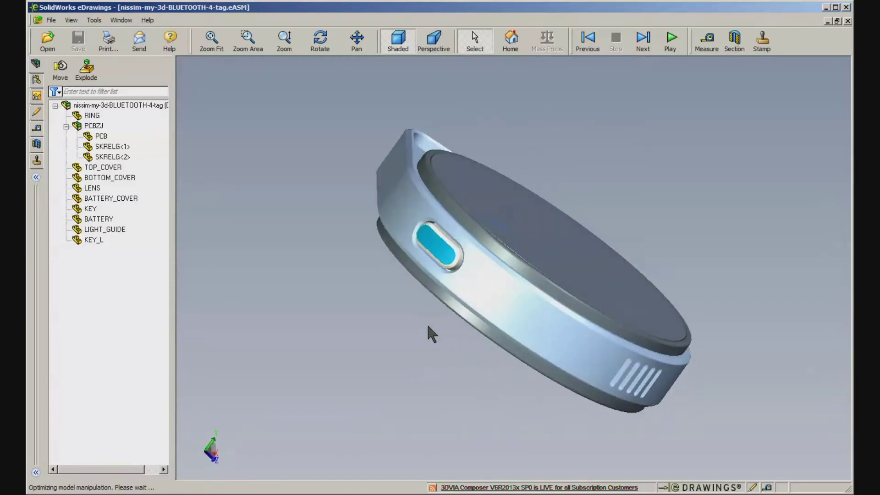
click(515, 43)
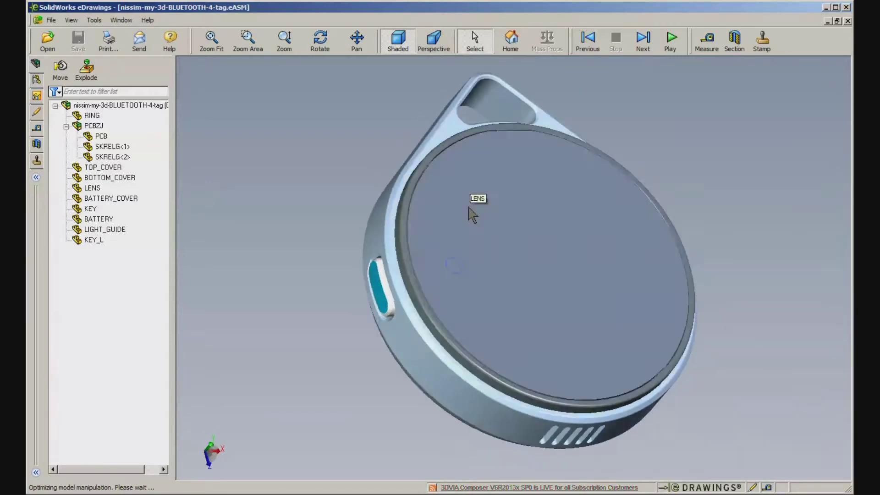
Inspect the white face and battery cover, reset the view, and show the Stamp pane.
mouse_move(324, 250)
middle_down()
mouse_move(437, 263)
mouse_move(671, 236)
mouse_move(717, 255)
middle_up()
middle_drag(491, 283, 501, 371)
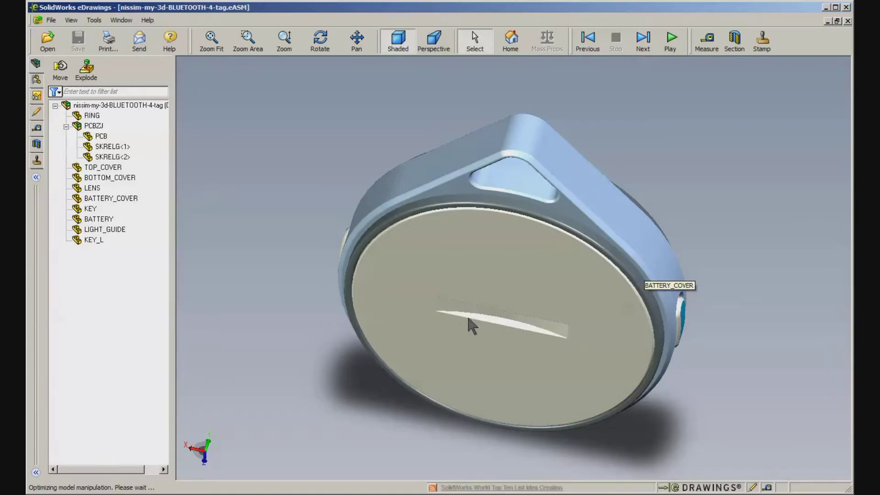
mouse_move(467, 324)
middle_down()
mouse_move(475, 339)
mouse_move(497, 268)
middle_up()
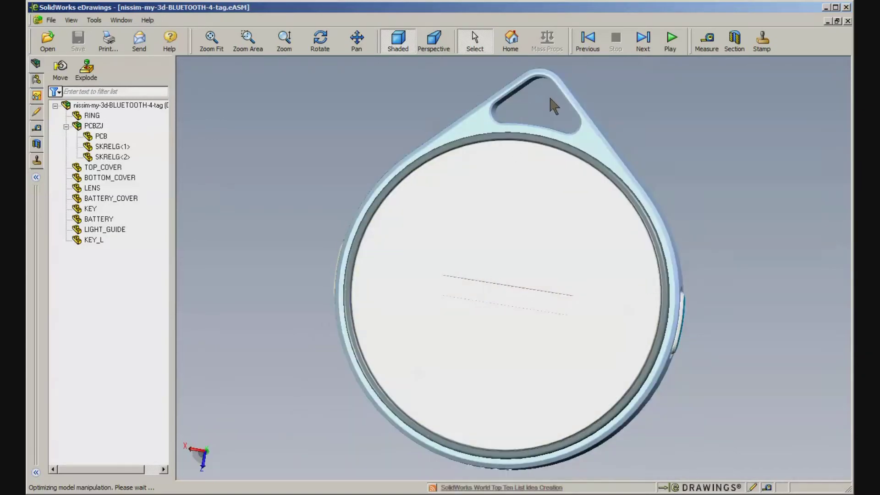
click(509, 41)
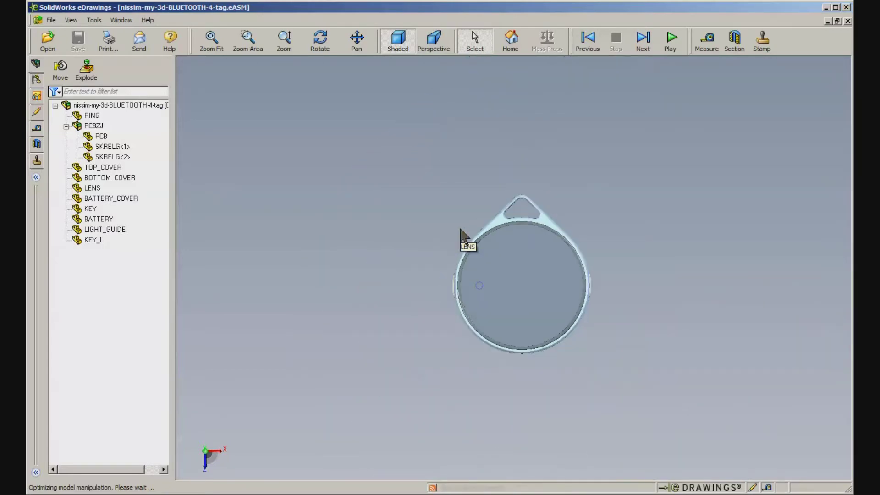
scroll(461, 233, up, 1)
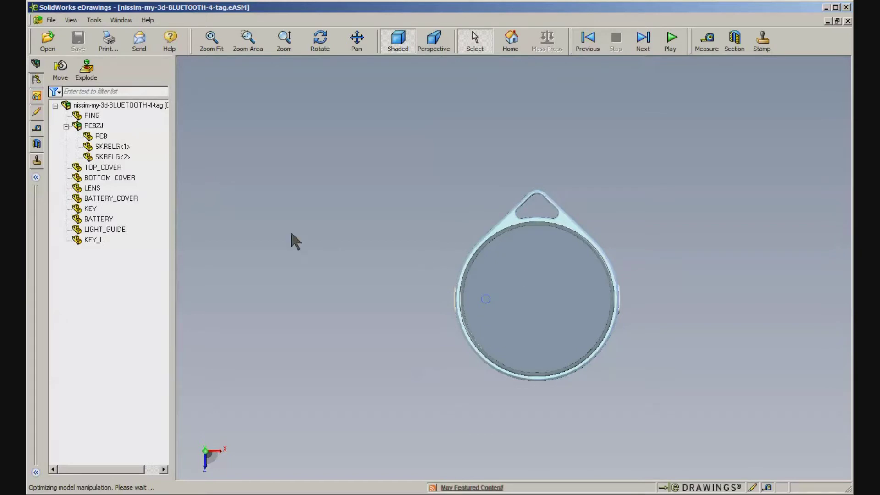
click(37, 162)
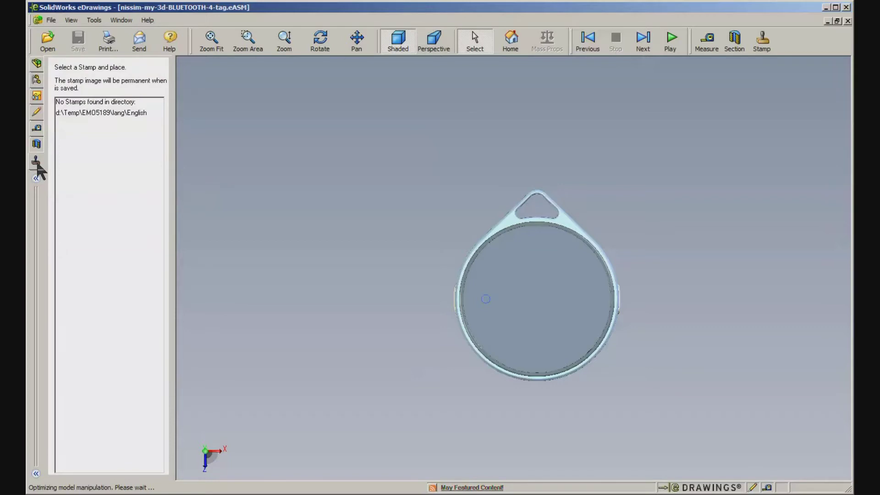
Measure the tag's front face, giving a 34.499 mm diameter.
click(37, 146)
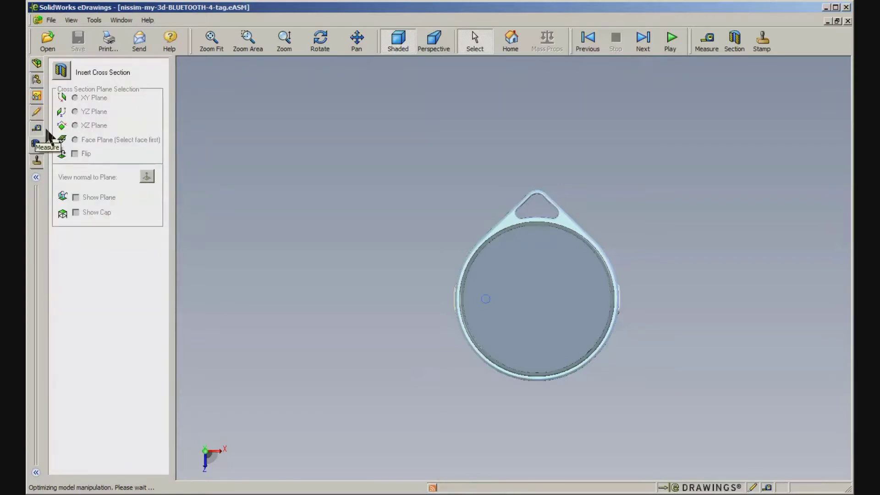
click(37, 64)
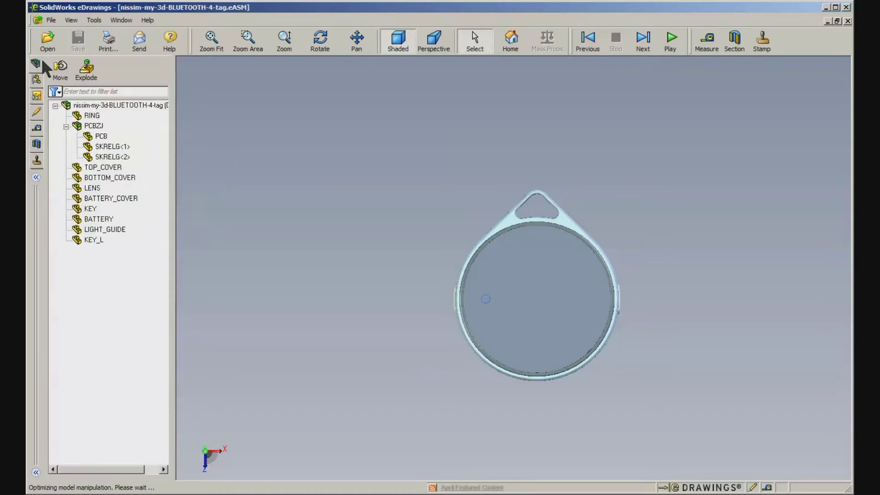
scroll(559, 308, down, 1)
scroll(550, 299, up, 2)
scroll(549, 292, up, 2)
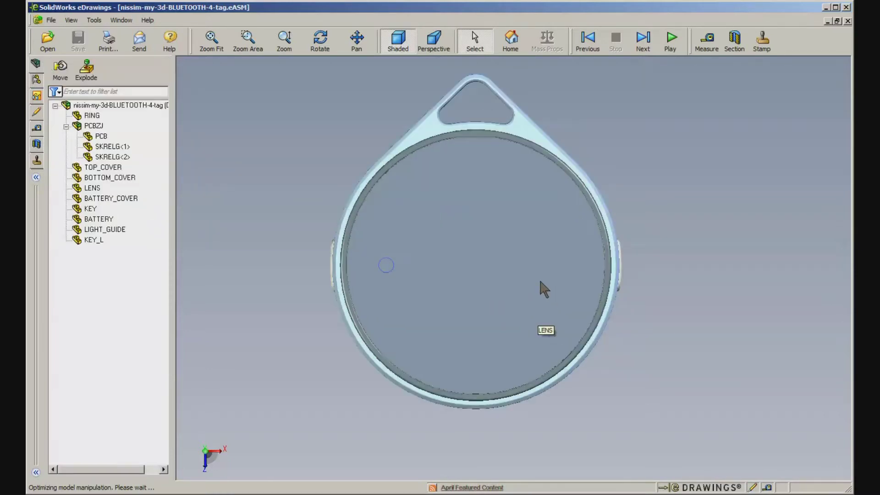
click(706, 41)
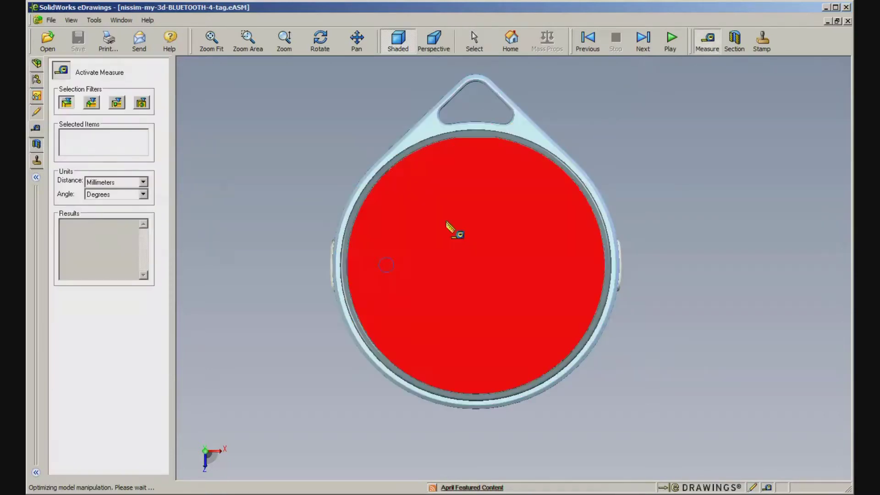
click(420, 238)
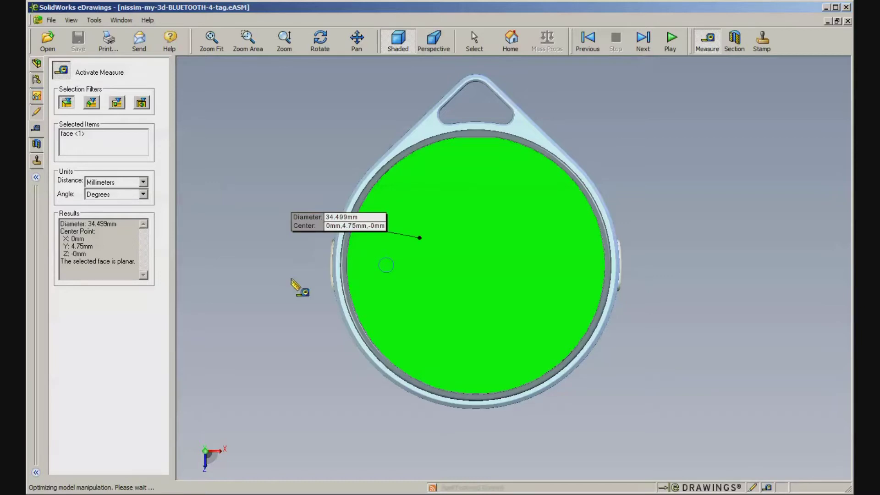
Add the opposite parallel face to get a 9.5 mm normal distance.
mouse_move(299, 286)
middle_down()
mouse_move(595, 306)
mouse_move(624, 291)
middle_up()
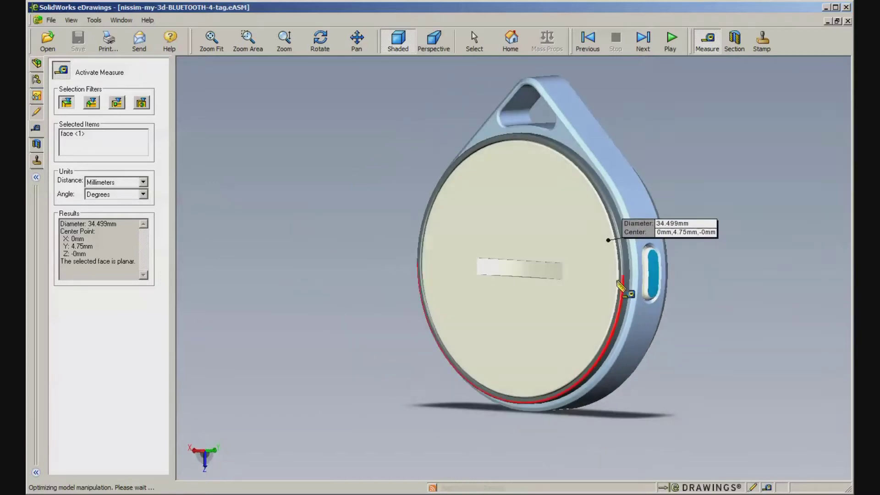
click(529, 214)
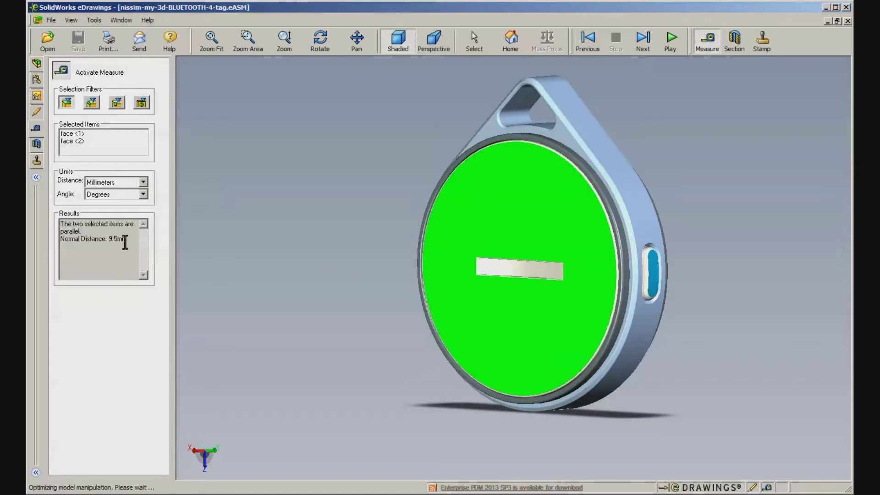
drag(101, 241, 64, 241)
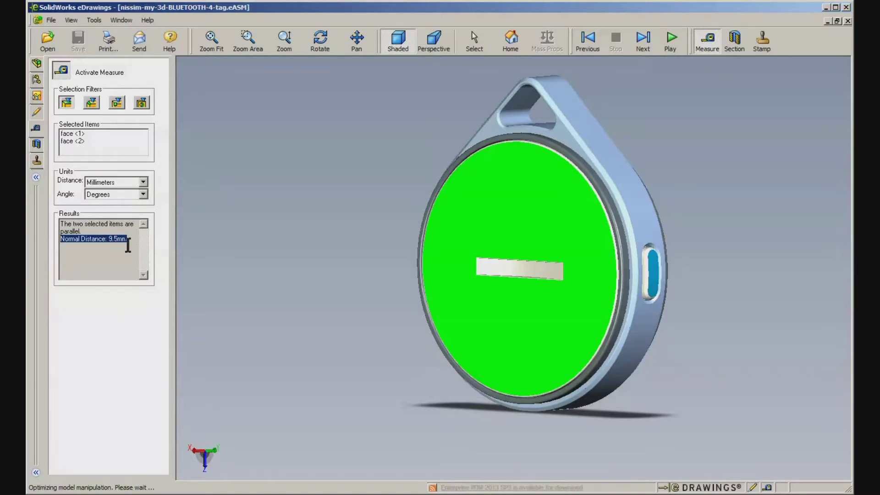
Clear the measurement, turn the tag around, and reset the view.
click(318, 279)
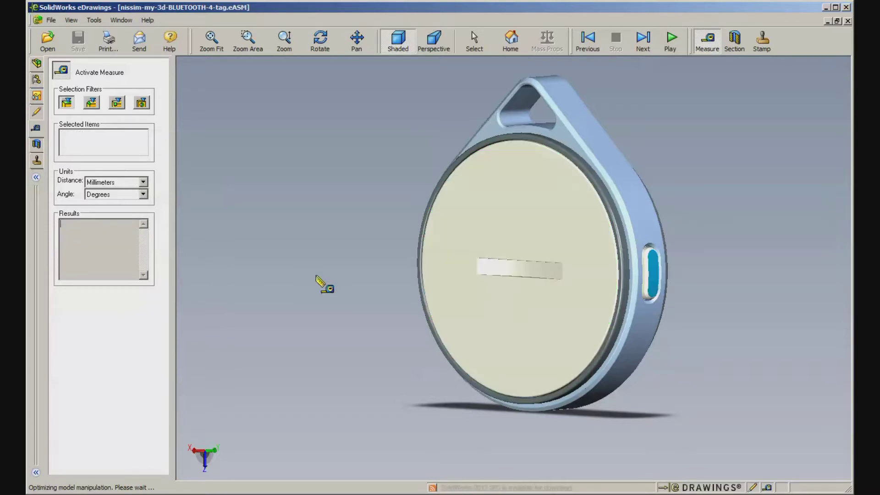
middle_drag(342, 292, 147, 284)
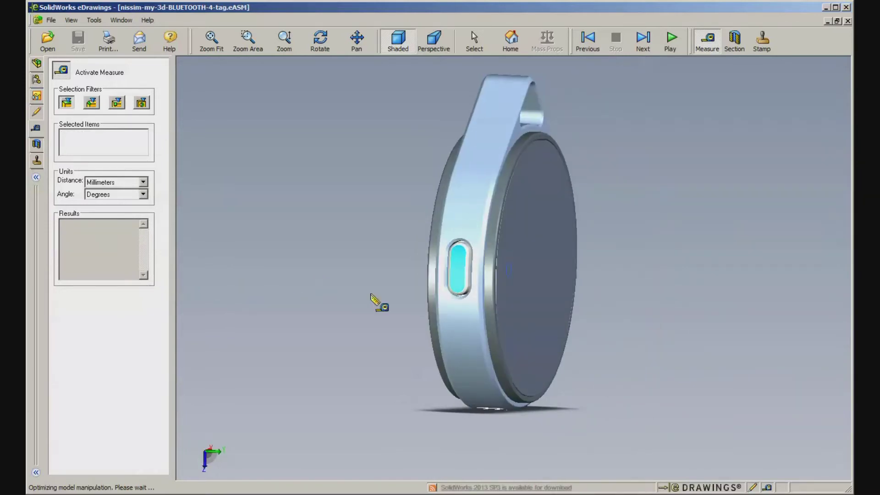
mouse_move(376, 301)
middle_down()
mouse_move(505, 291)
mouse_move(393, 255)
mouse_move(344, 320)
mouse_move(340, 291)
mouse_move(313, 285)
middle_up()
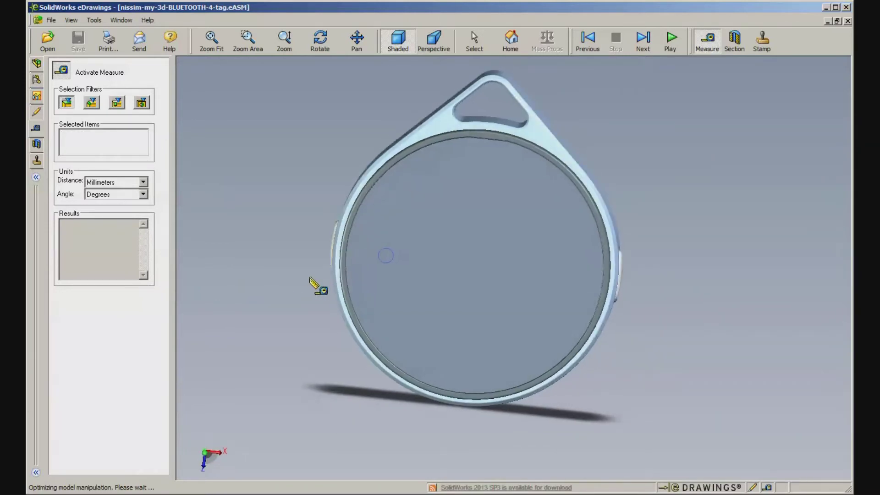
click(512, 42)
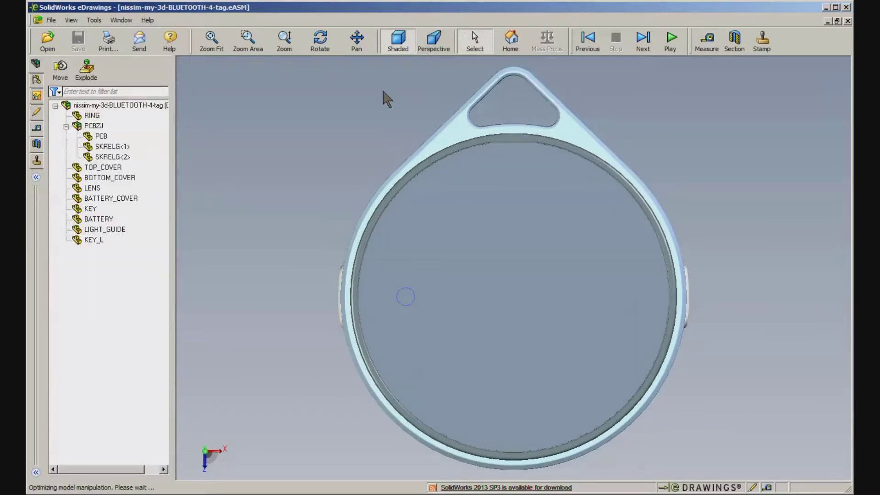
Apply a cross-section cut and orbit to inspect the tag's exposed internals.
click(37, 164)
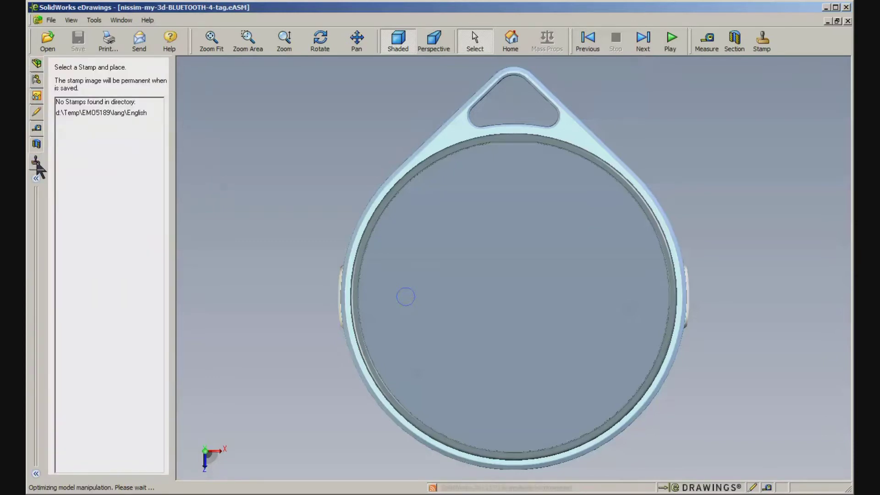
click(36, 145)
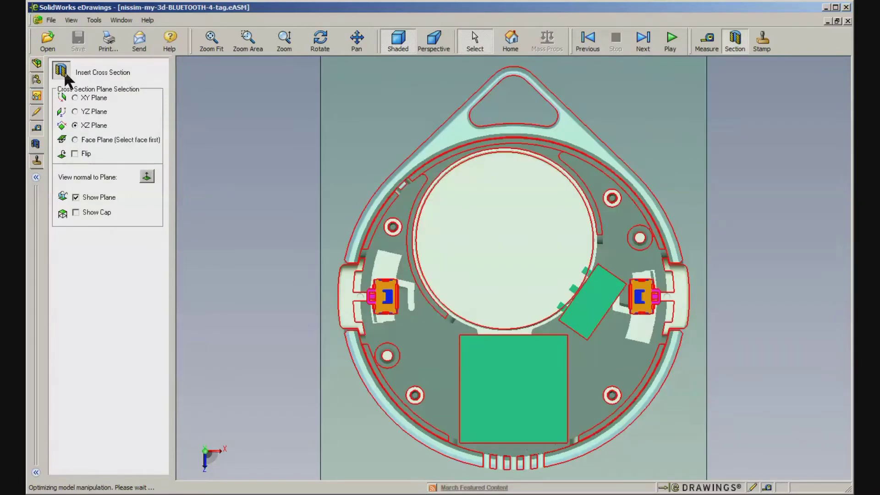
middle_drag(296, 308, 409, 310)
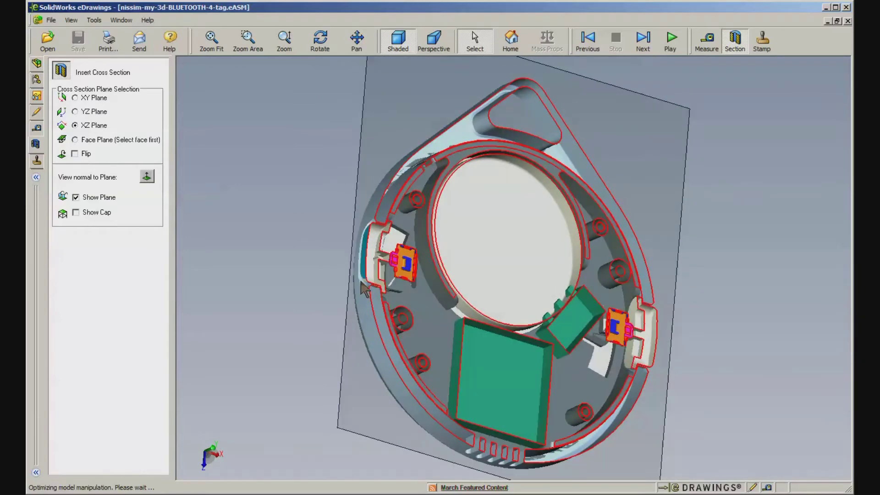
middle_drag(412, 314, 416, 273)
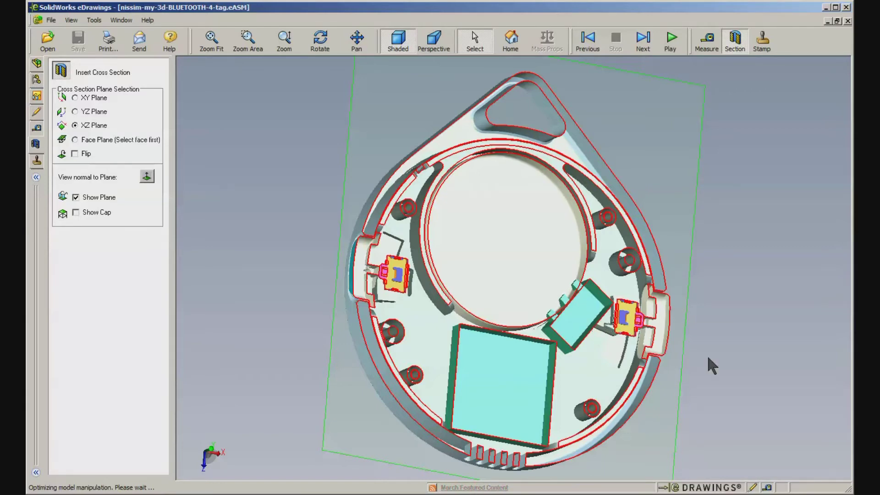
mouse_move(708, 355)
middle_down()
mouse_move(475, 290)
mouse_move(399, 248)
mouse_move(245, 295)
mouse_move(287, 236)
mouse_move(381, 287)
mouse_move(571, 328)
mouse_move(630, 368)
middle_up()
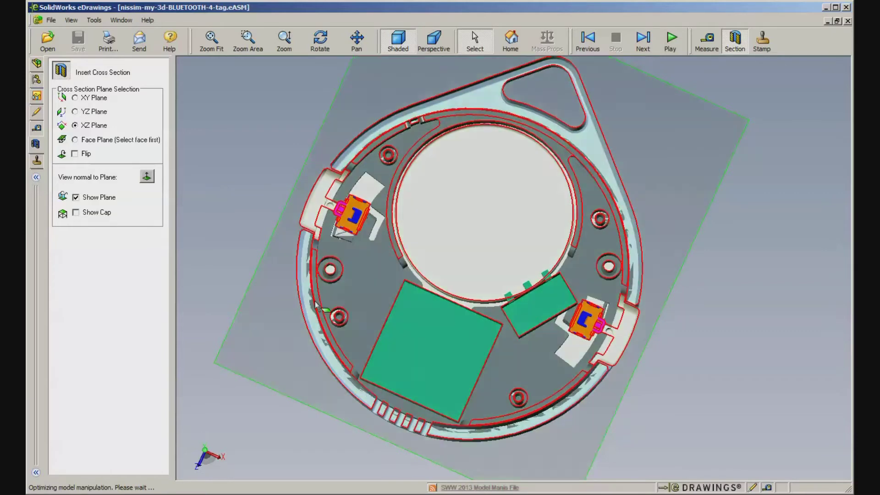
Orbit the cutaway again, reset to the front view, and re-insert the cross section.
middle_drag(633, 318, 464, 324)
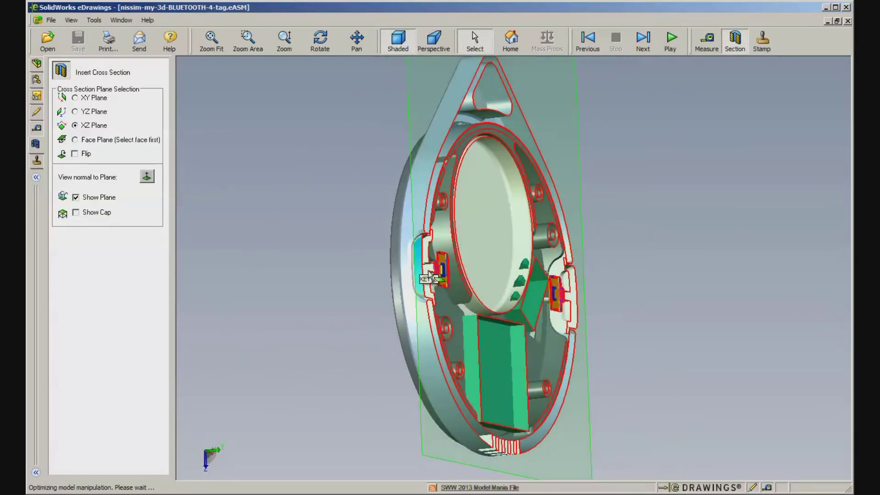
middle_drag(436, 354, 302, 370)
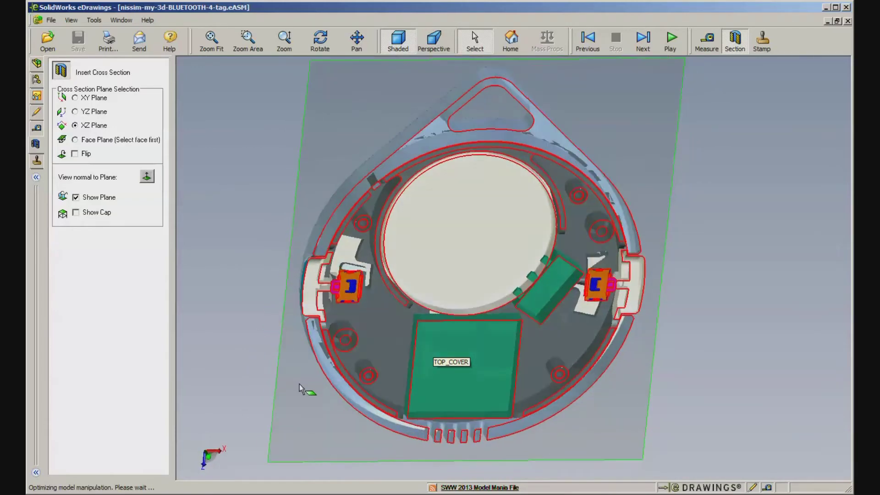
click(511, 52)
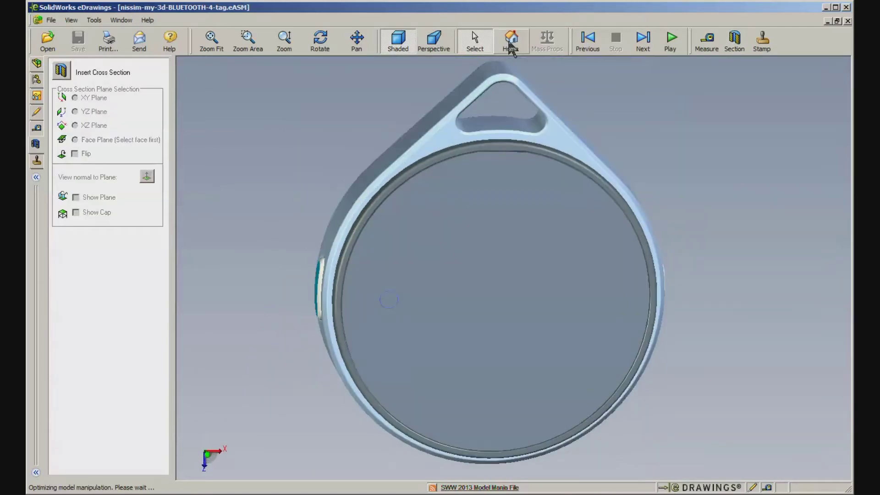
click(59, 72)
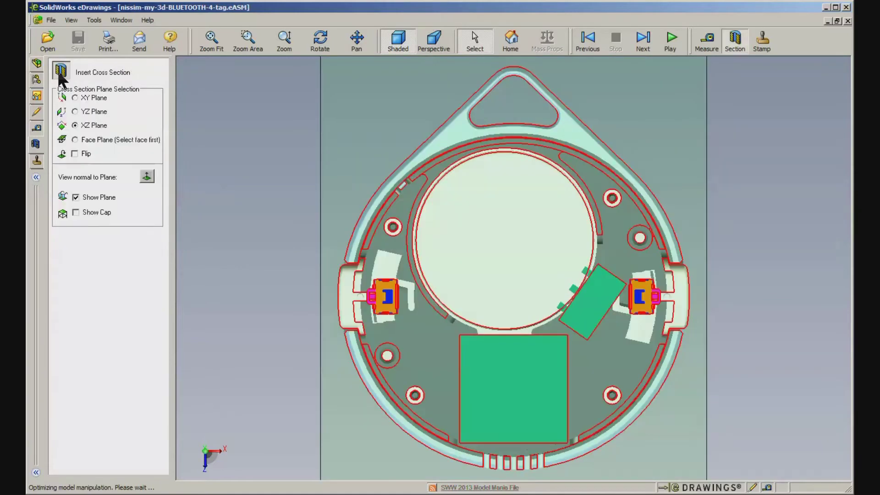
Section the tag along the YZ plane, then XZ, inspecting each cut, then toggle the section off and on.
click(75, 111)
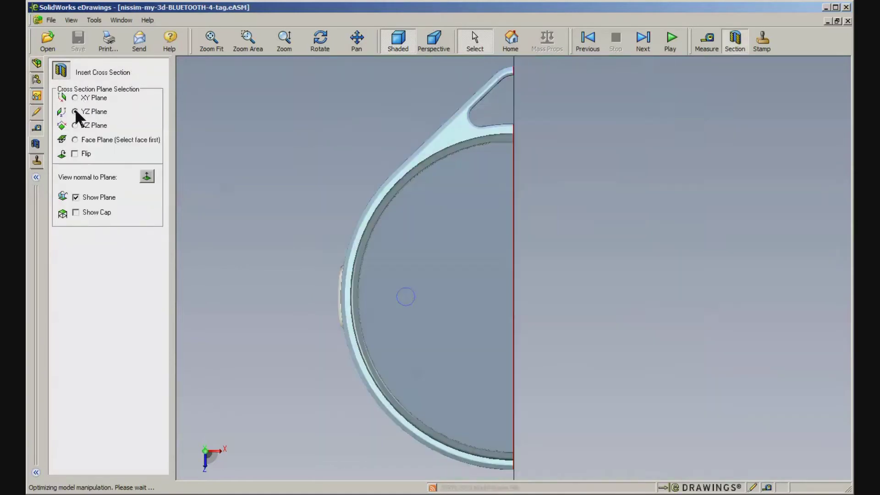
mouse_move(571, 341)
mouse_down()
mouse_move(352, 307)
mouse_move(363, 314)
mouse_move(359, 344)
mouse_move(344, 373)
mouse_move(315, 335)
mouse_move(351, 331)
mouse_move(340, 327)
mouse_up()
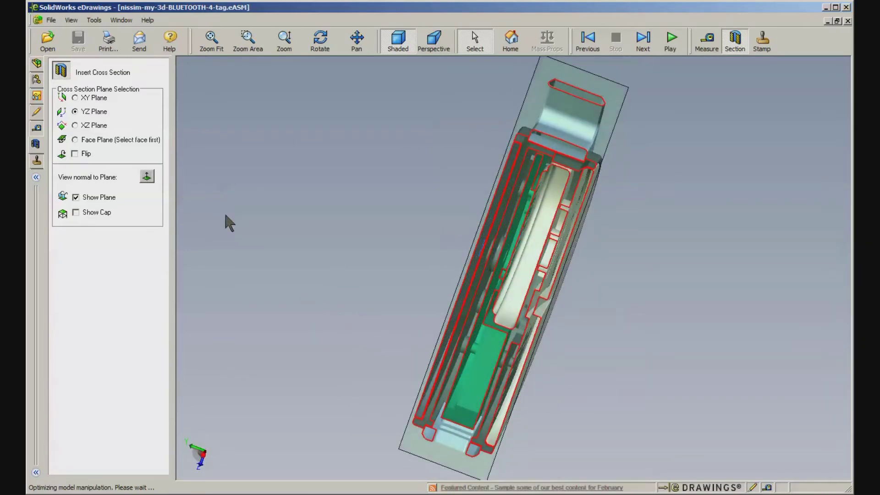
click(75, 125)
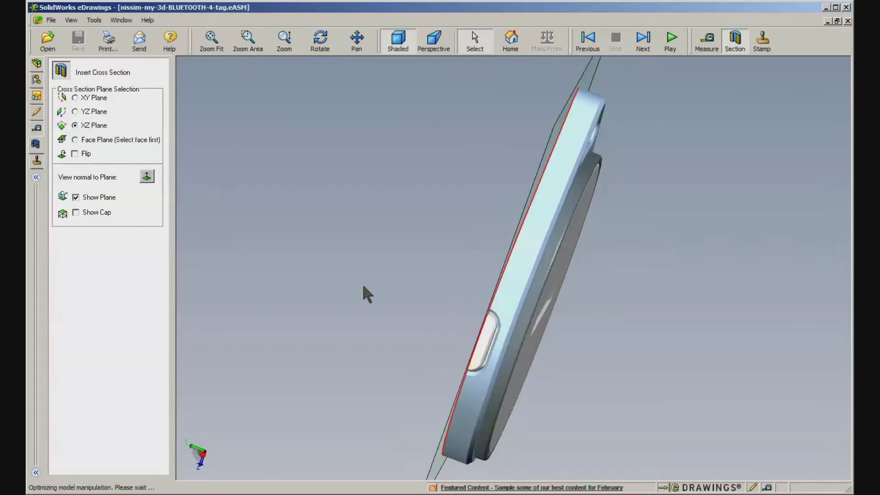
mouse_move(364, 288)
mouse_down()
mouse_move(468, 317)
mouse_move(551, 328)
mouse_up()
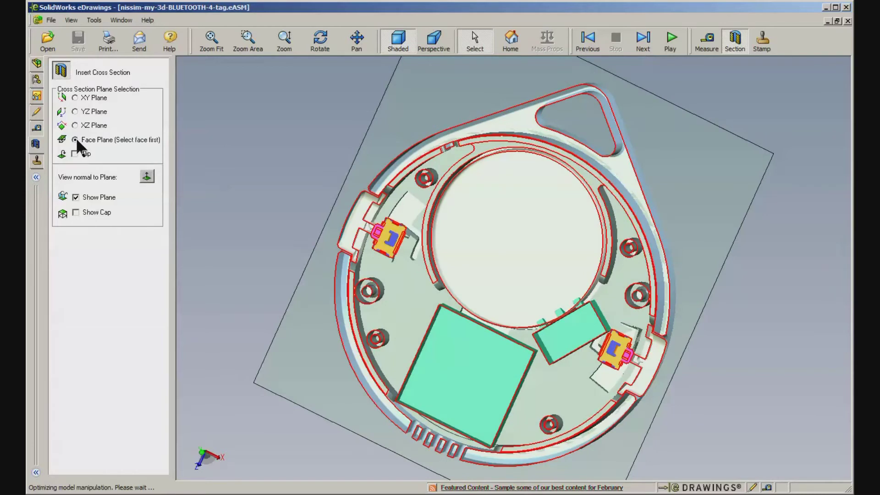
click(58, 78)
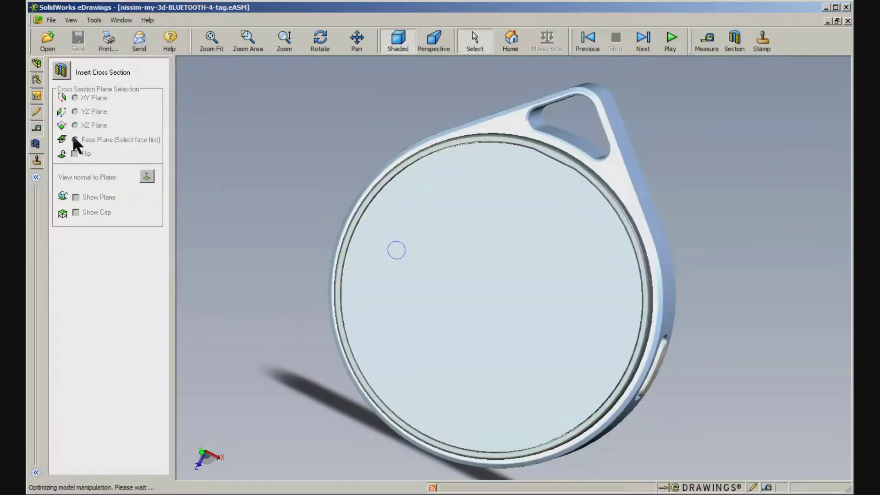
click(61, 71)
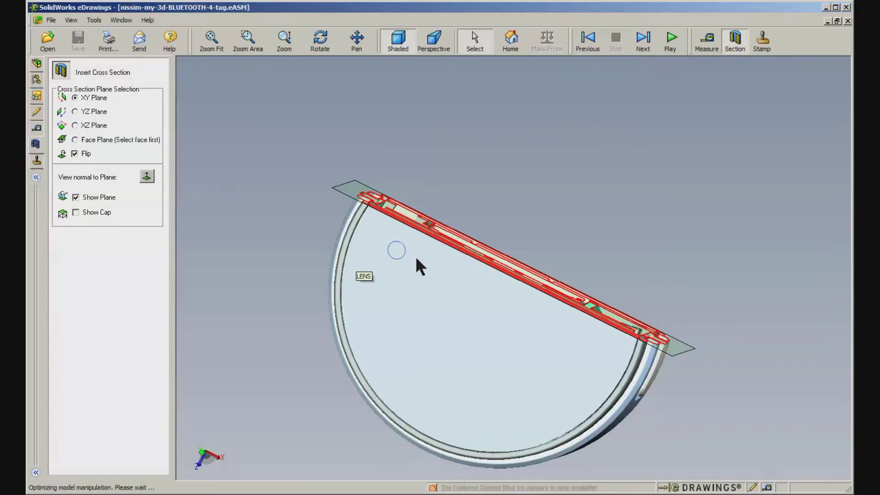
drag(296, 174, 312, 327)
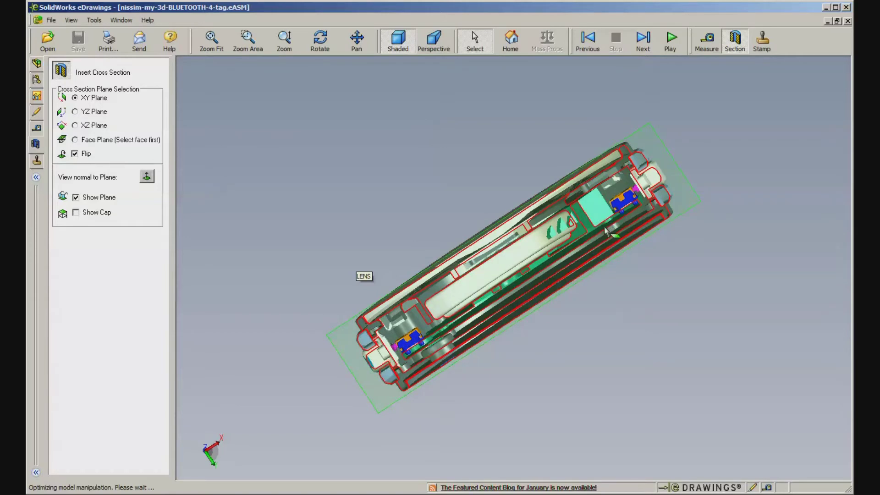
mouse_move(631, 262)
mouse_down()
mouse_move(484, 334)
mouse_move(516, 333)
mouse_up()
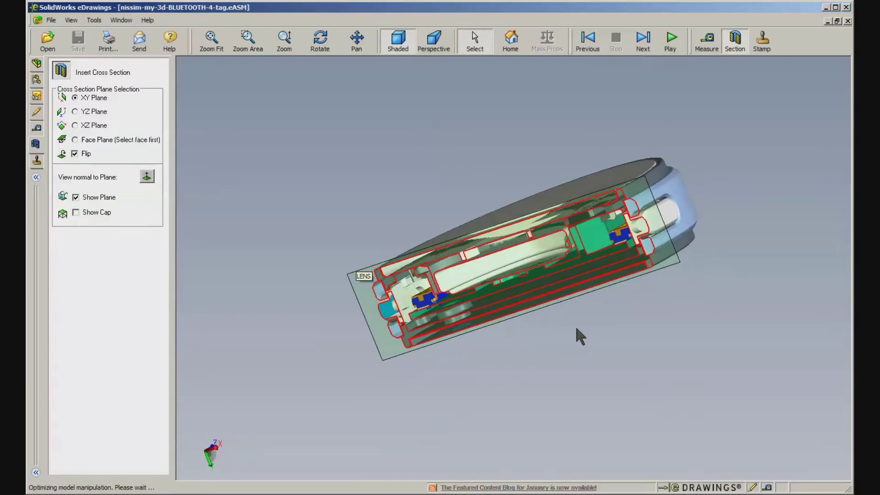
mouse_move(576, 328)
middle_down()
mouse_move(600, 293)
mouse_move(631, 355)
mouse_move(615, 262)
mouse_move(707, 205)
mouse_move(800, 225)
middle_up()
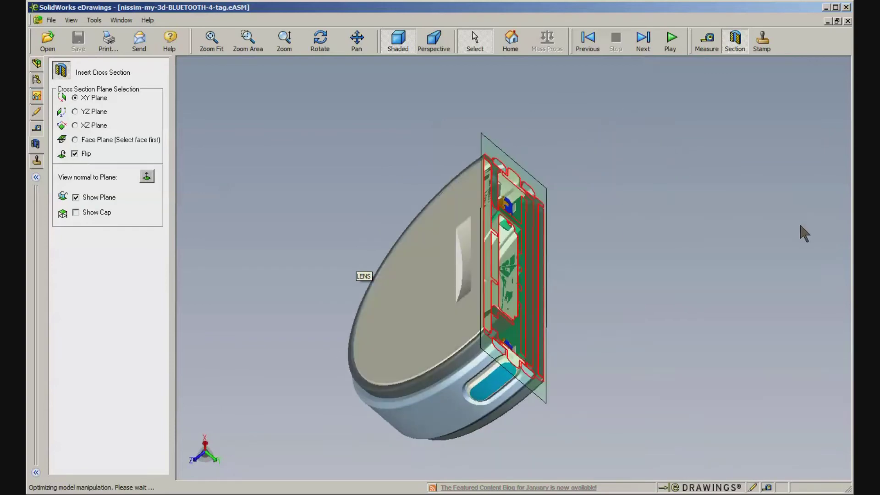
mouse_move(365, 177)
middle_down()
mouse_move(282, 314)
mouse_move(314, 407)
mouse_move(581, 383)
mouse_move(654, 337)
mouse_move(654, 309)
mouse_move(229, 237)
middle_up()
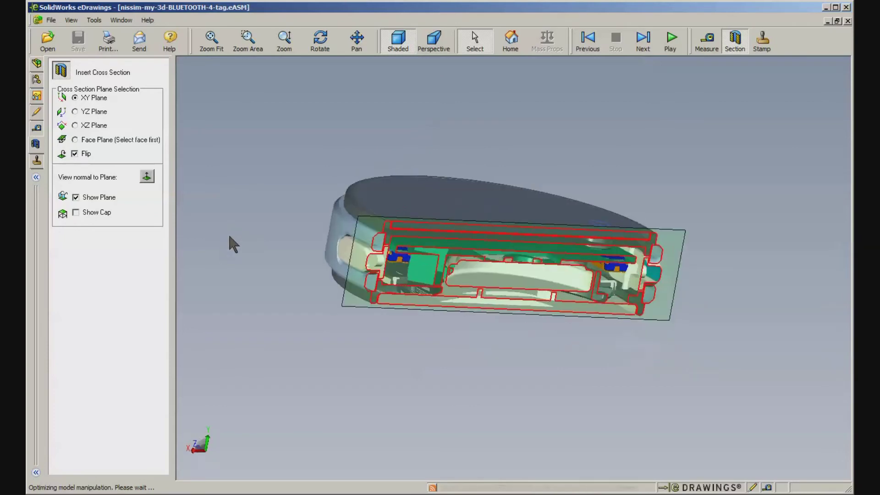
click(510, 40)
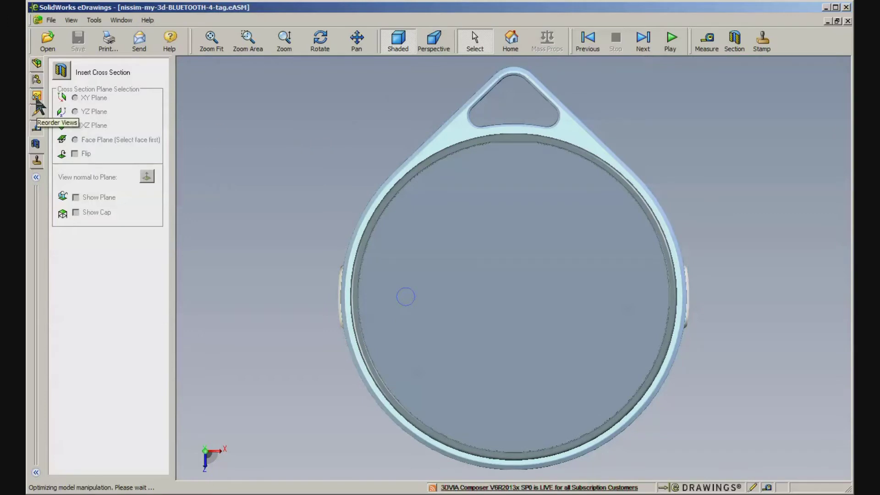
Pull the LENS part out to the left of the tag with Move.
click(37, 68)
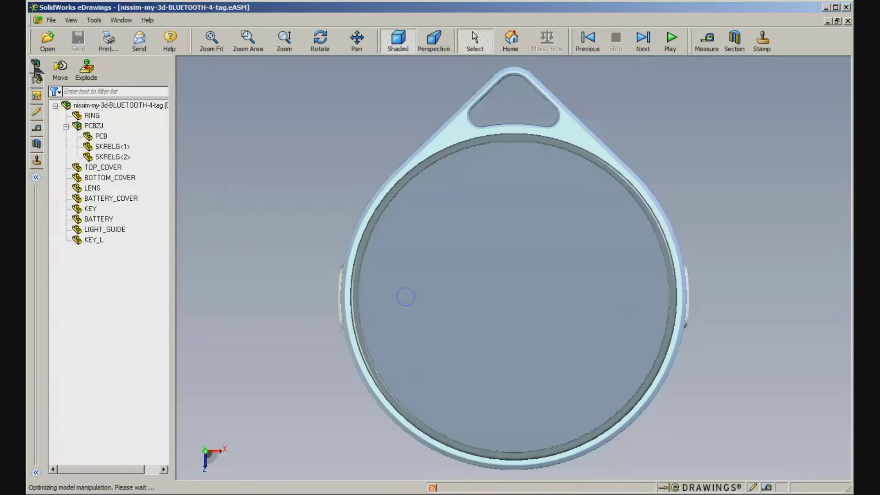
click(66, 76)
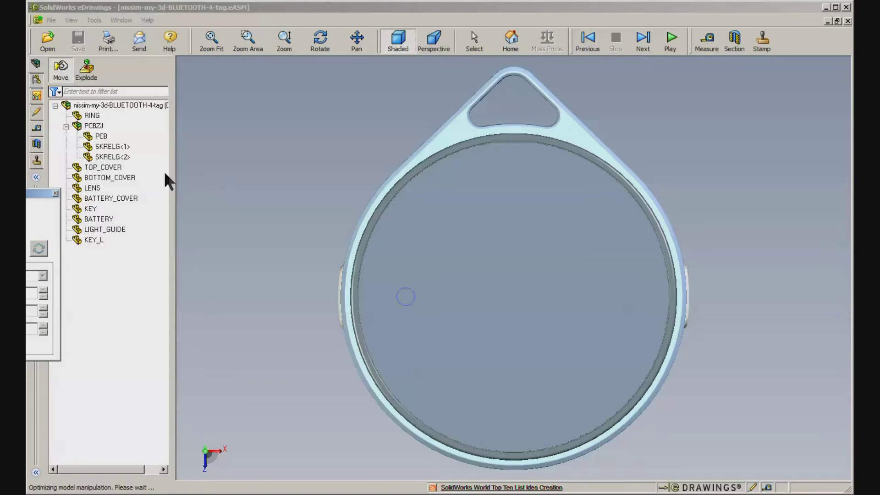
click(465, 272)
scroll(464, 271, up, 2)
scroll(466, 274, down, 4)
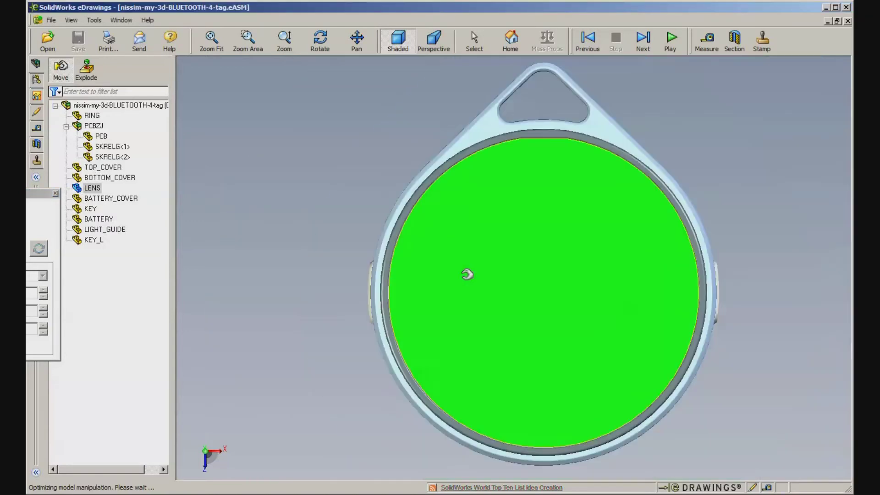
drag(501, 282, 260, 286)
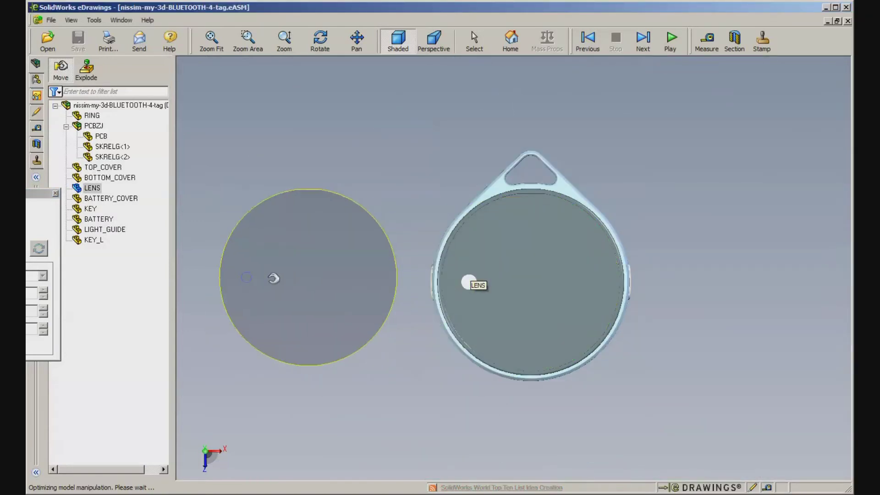
scroll(507, 263, up, 2)
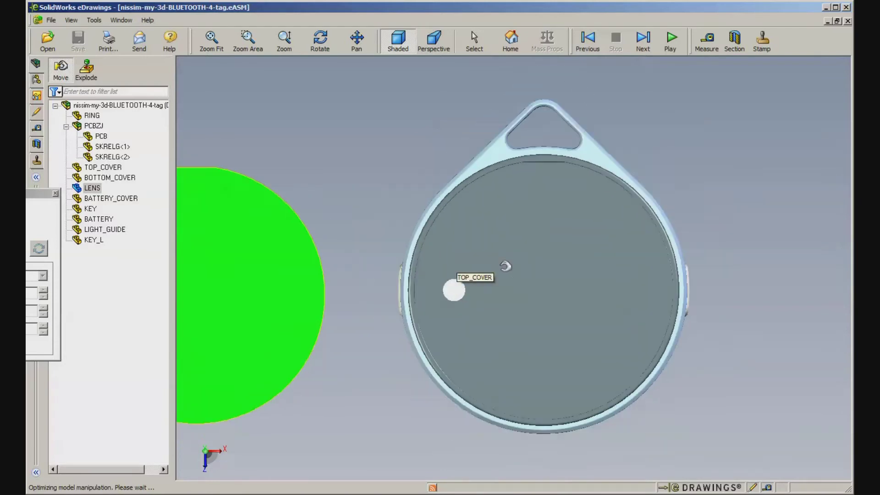
scroll(507, 263, down, 3)
scroll(505, 266, down, 1)
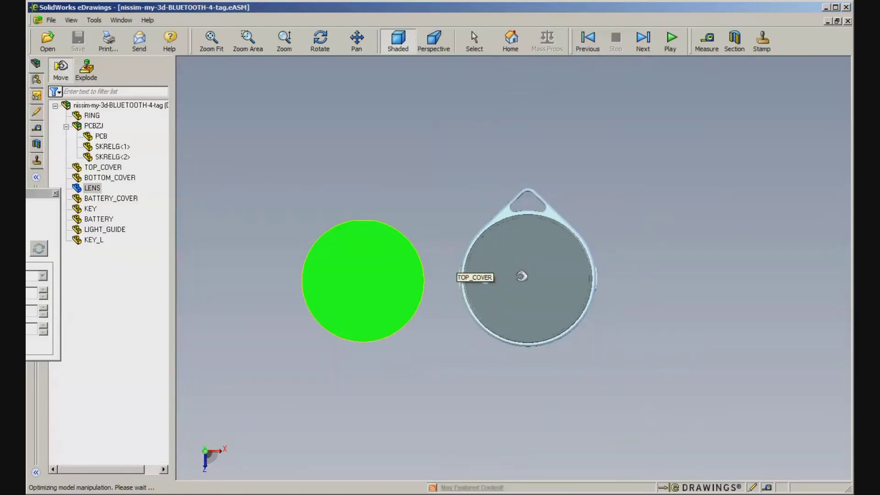
Pull the TOP_COVER out to the right, orbit the view, and pick the PCB.
drag(522, 275, 696, 275)
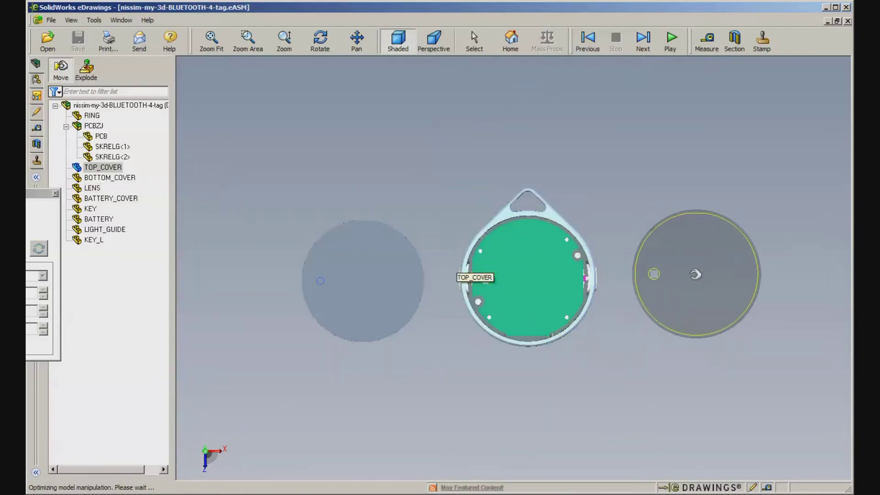
mouse_move(539, 282)
middle_down()
mouse_move(502, 372)
mouse_move(512, 477)
middle_up()
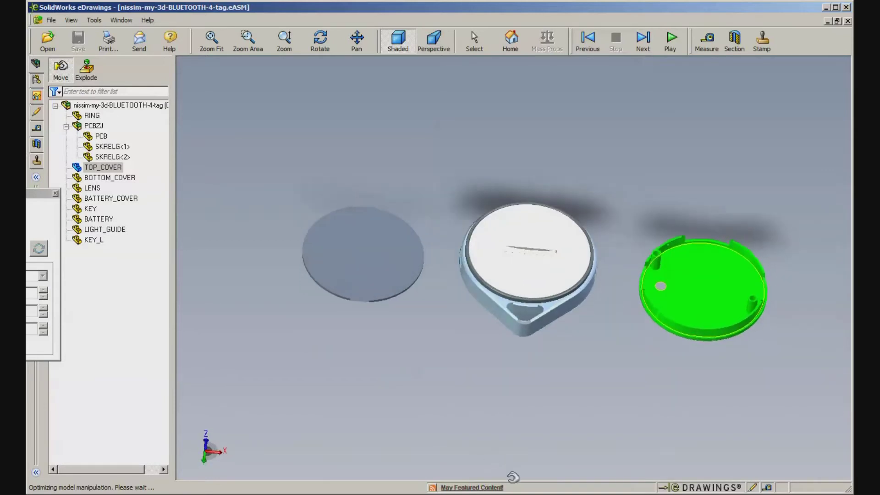
middle_drag(512, 476, 328, 264)
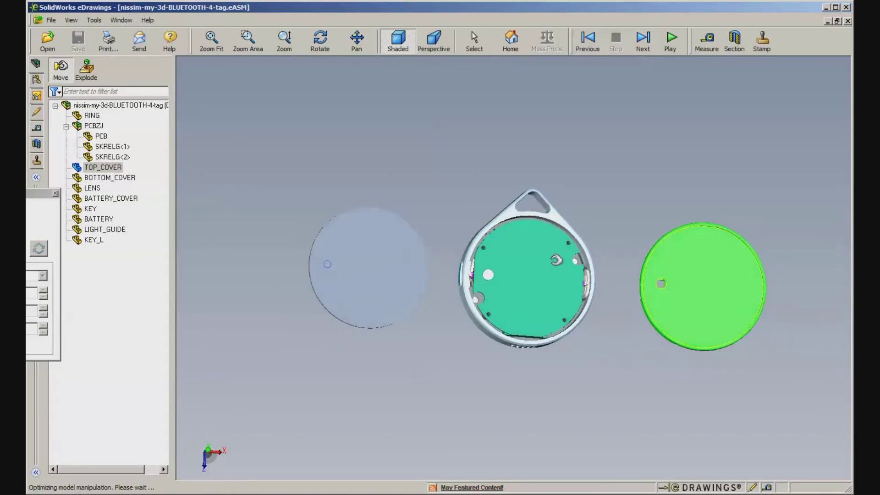
click(525, 272)
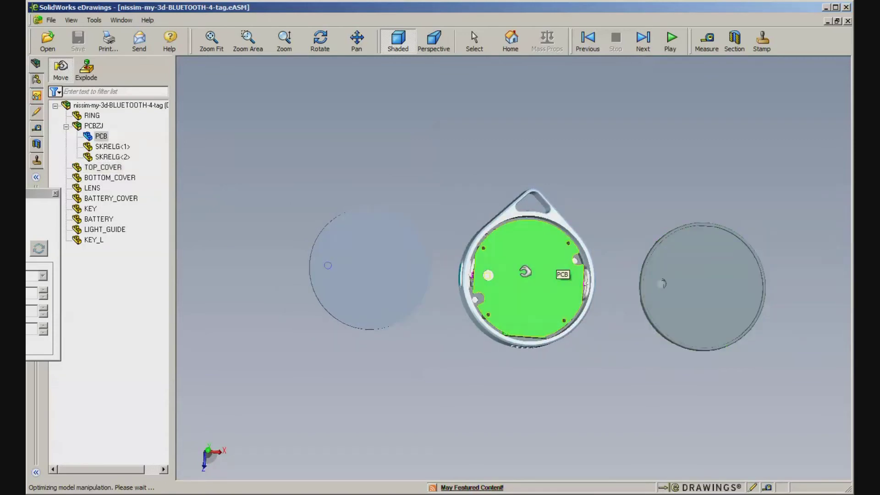
Drag the PCB out to the lower left and tilt the exploded assembly to inspect it.
drag(525, 272, 353, 411)
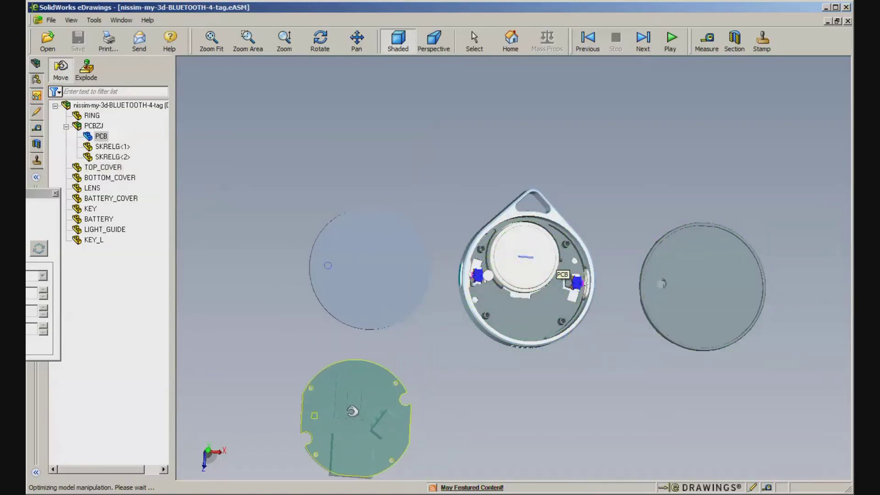
mouse_move(637, 431)
middle_down()
mouse_move(671, 436)
mouse_move(648, 442)
middle_up()
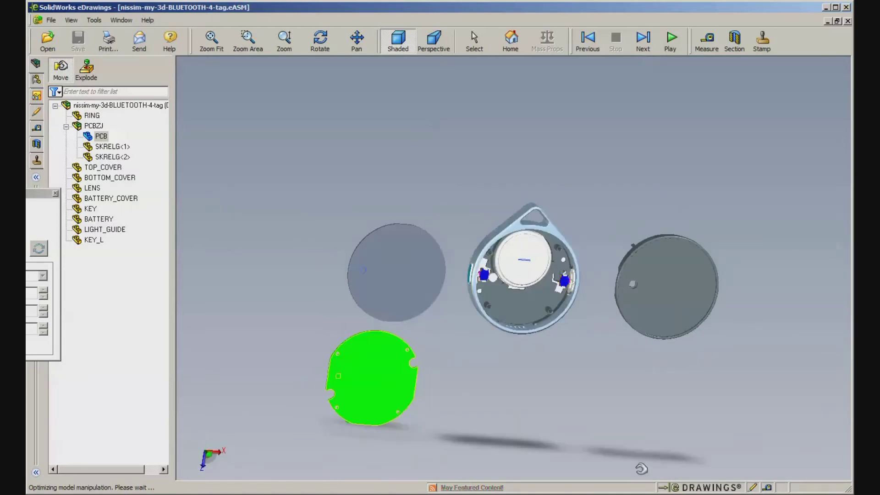
scroll(589, 406, down, 2)
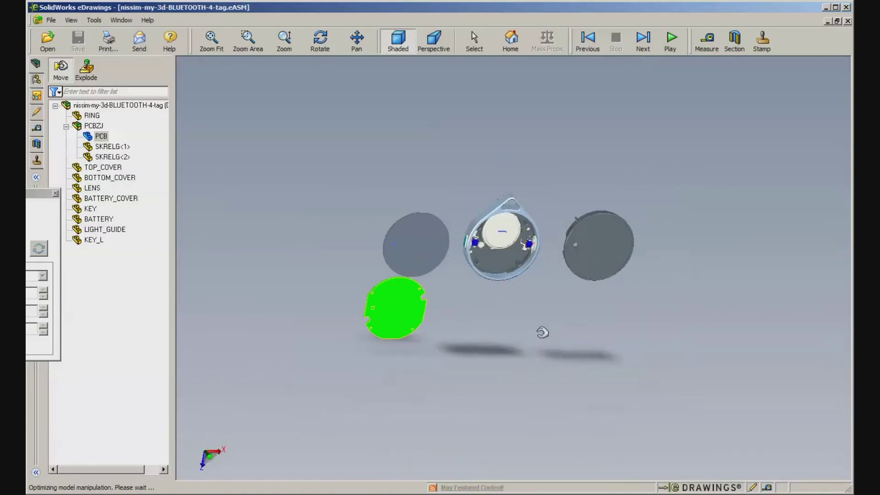
scroll(541, 330, up, 4)
scroll(534, 314, up, 3)
mouse_move(531, 336)
middle_down()
mouse_move(550, 269)
mouse_move(530, 285)
mouse_move(464, 256)
middle_up()
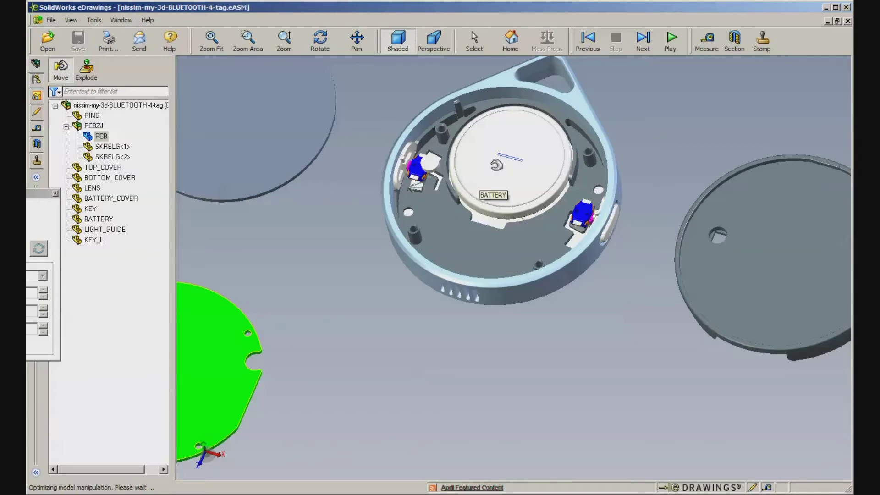
Pull the battery below the housing and the bottom cover lower right, then pick BATTERY_COVER and SKRELG<1>.
click(502, 164)
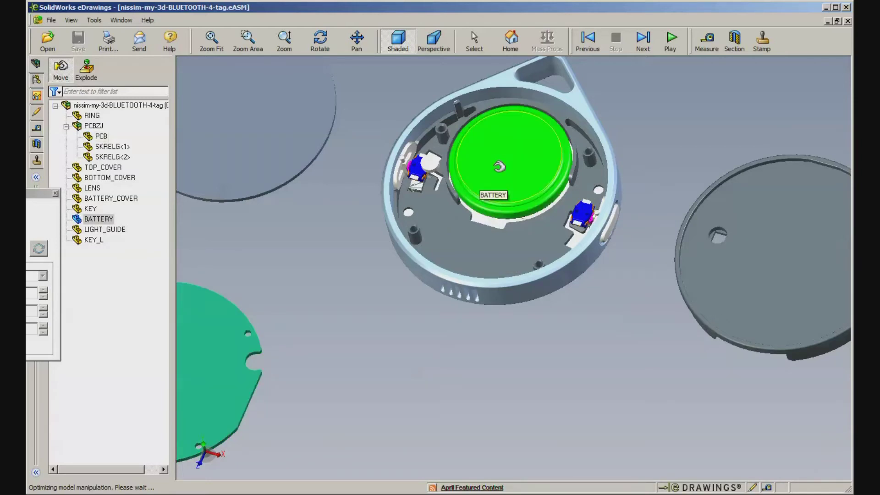
mouse_move(499, 167)
mouse_down()
mouse_move(482, 248)
mouse_move(422, 381)
mouse_move(358, 390)
mouse_move(346, 413)
mouse_up()
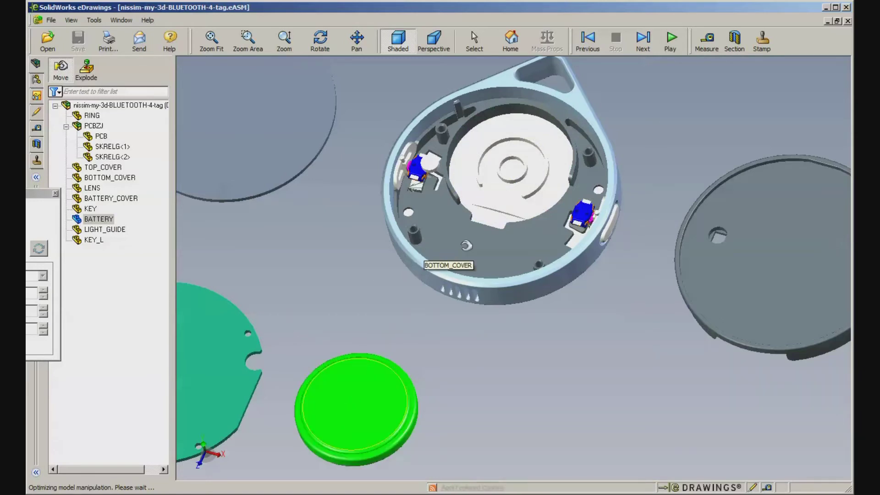
click(469, 244)
drag(466, 243, 526, 480)
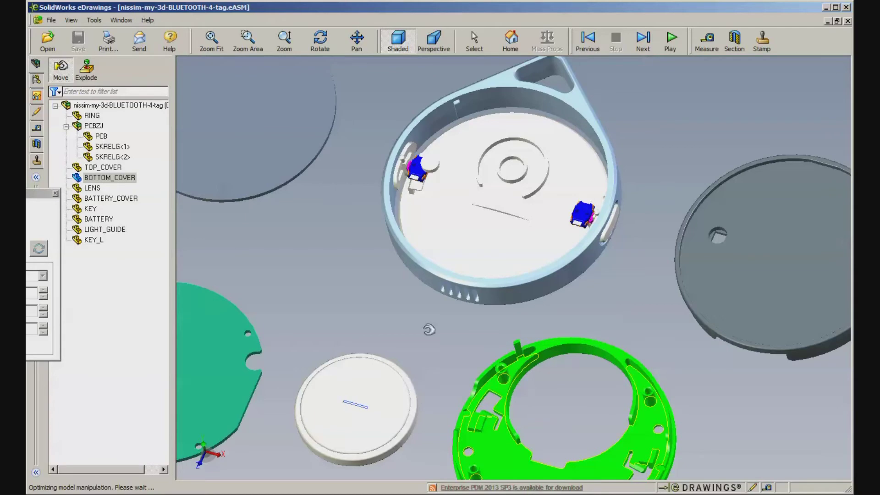
scroll(418, 355, down, 2)
scroll(419, 357, up, 4)
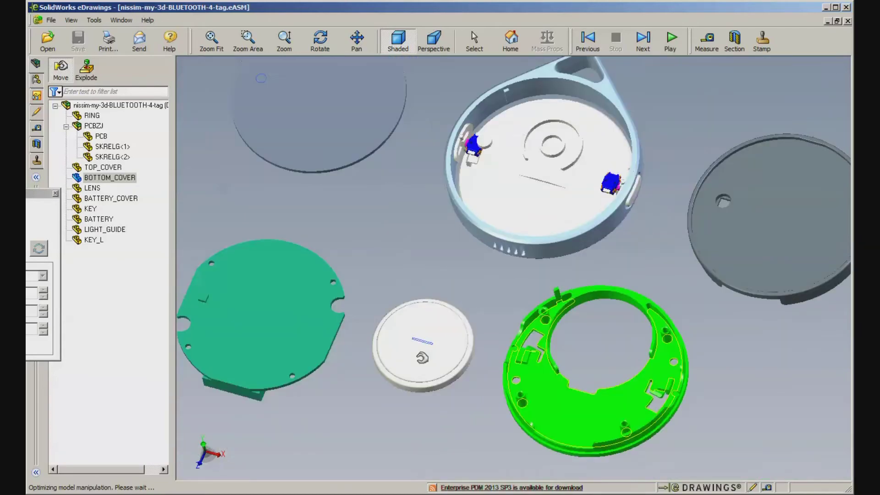
scroll(421, 357, up, 2)
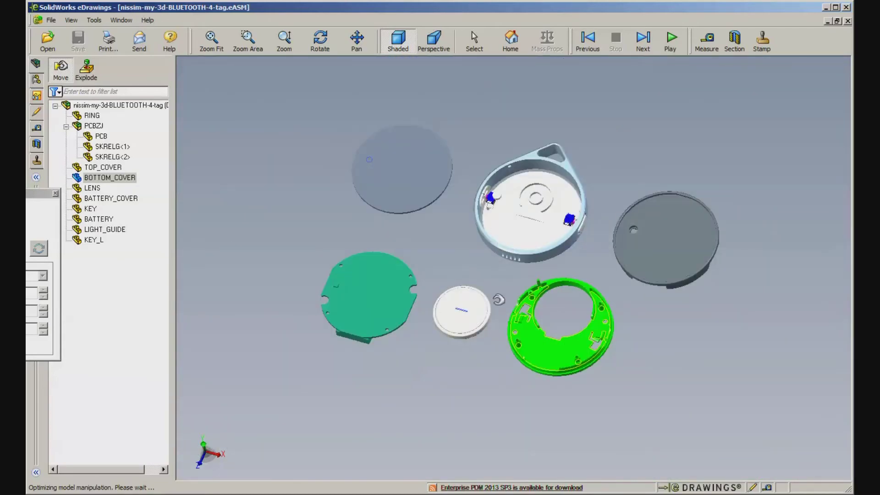
click(500, 196)
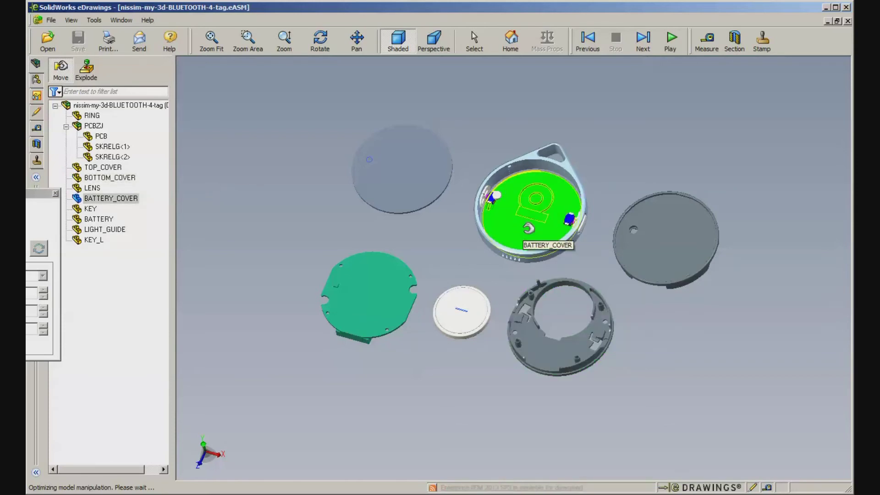
scroll(528, 229, up, 3)
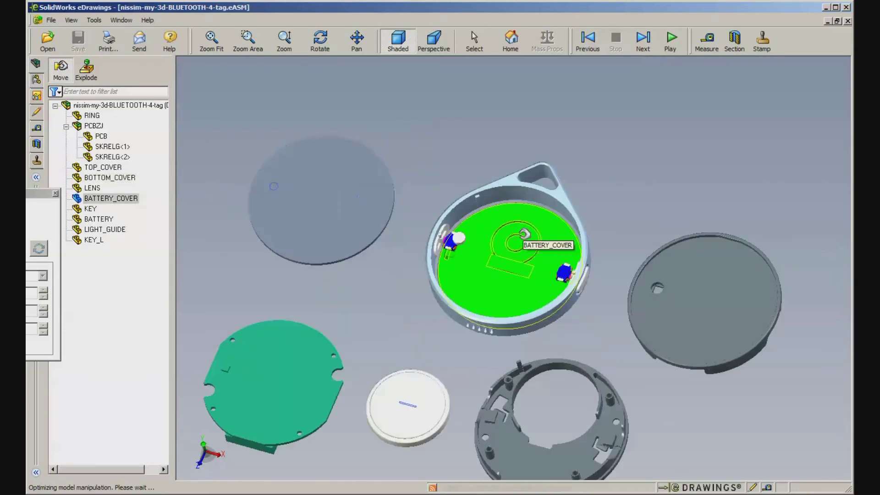
click(571, 278)
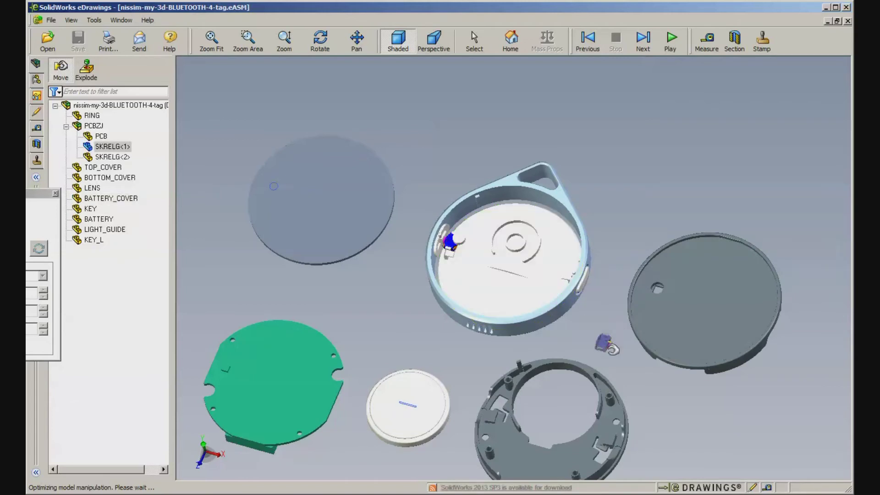
Lift the SKRELG<1> and SKRELG<2> contact clips above the ring.
drag(612, 349, 648, 124)
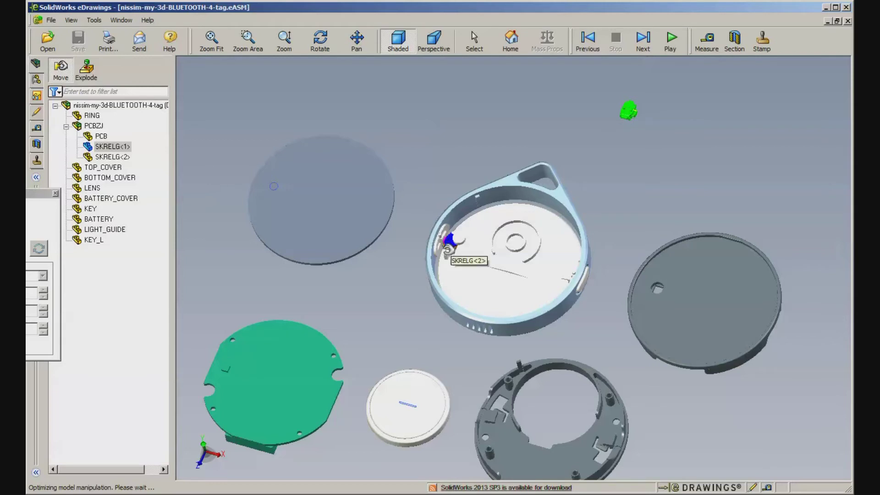
click(459, 237)
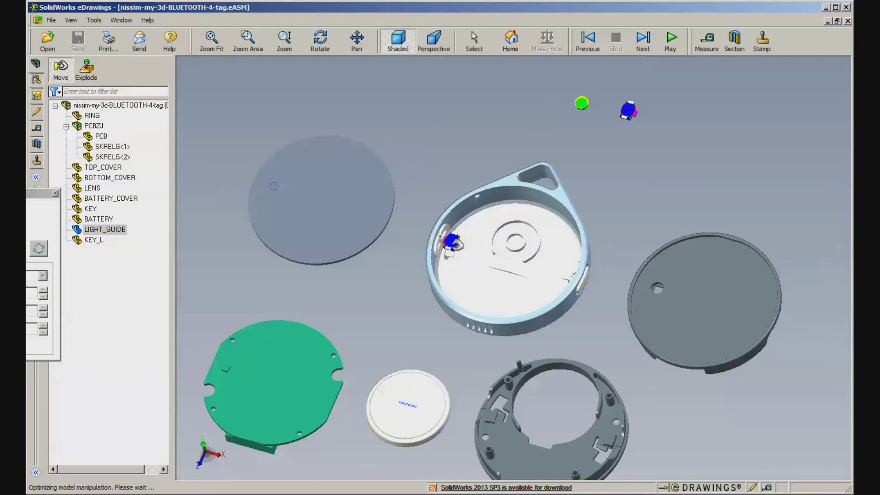
drag(451, 242, 533, 82)
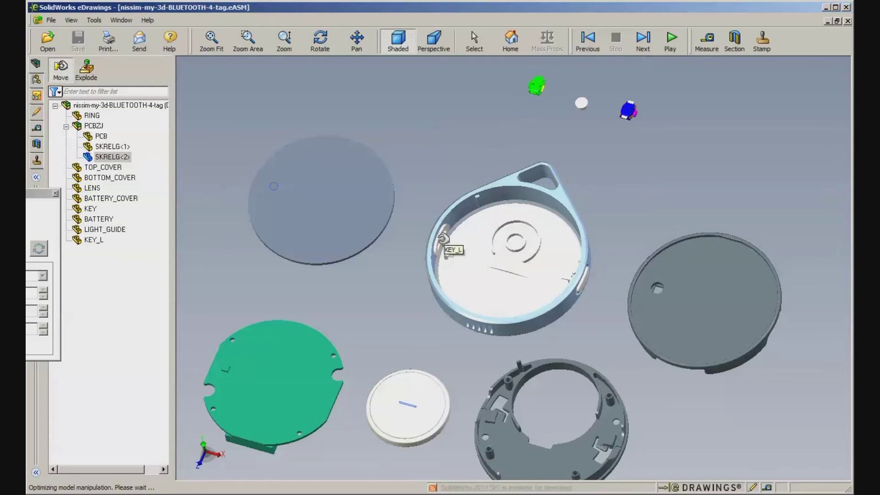
Pull the battery cover up out of the ring and rotate the exploded view.
click(446, 240)
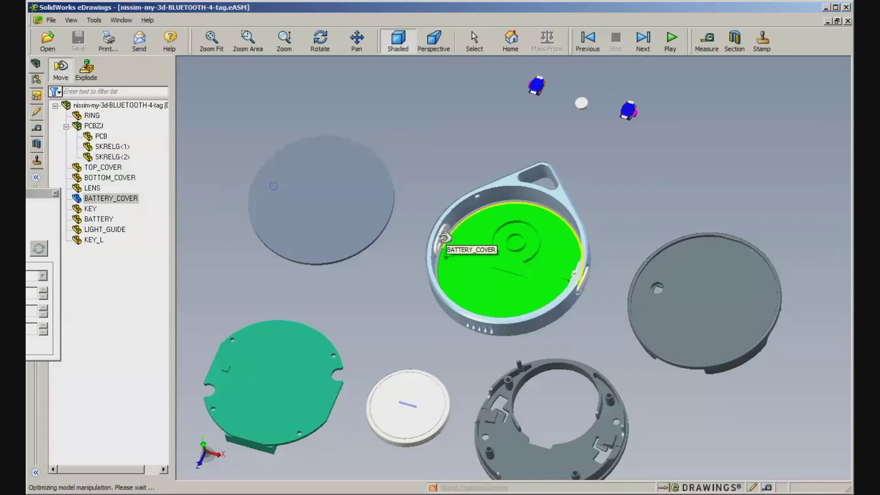
scroll(445, 238, up, 2)
scroll(454, 242, up, 2)
scroll(464, 247, up, 2)
scroll(466, 248, down, 2)
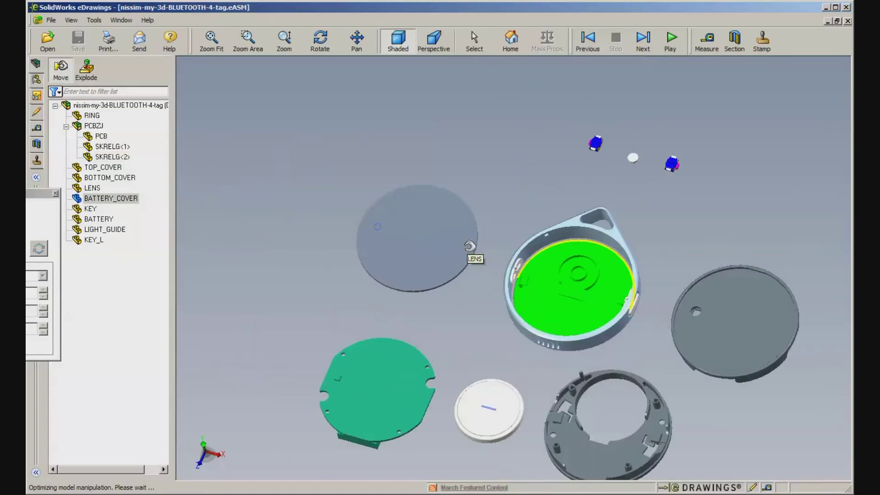
mouse_move(506, 232)
middle_down()
mouse_move(693, 332)
mouse_move(555, 270)
mouse_move(533, 249)
middle_up()
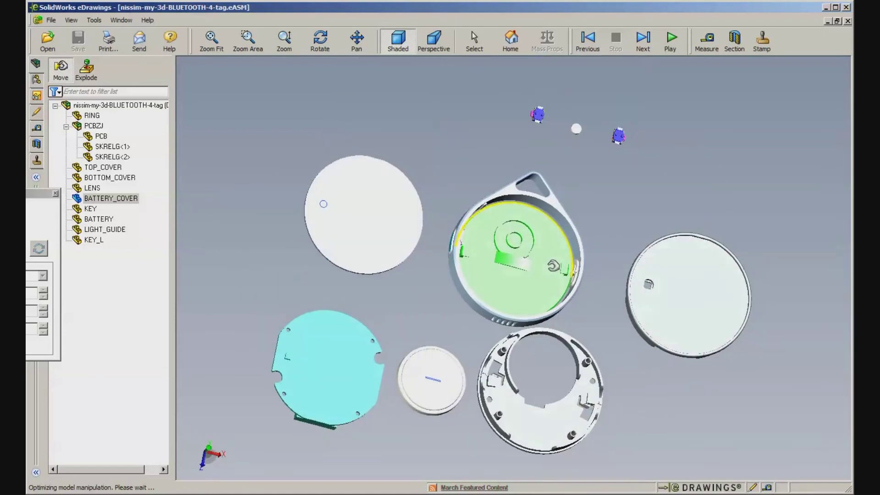
drag(514, 252, 421, 100)
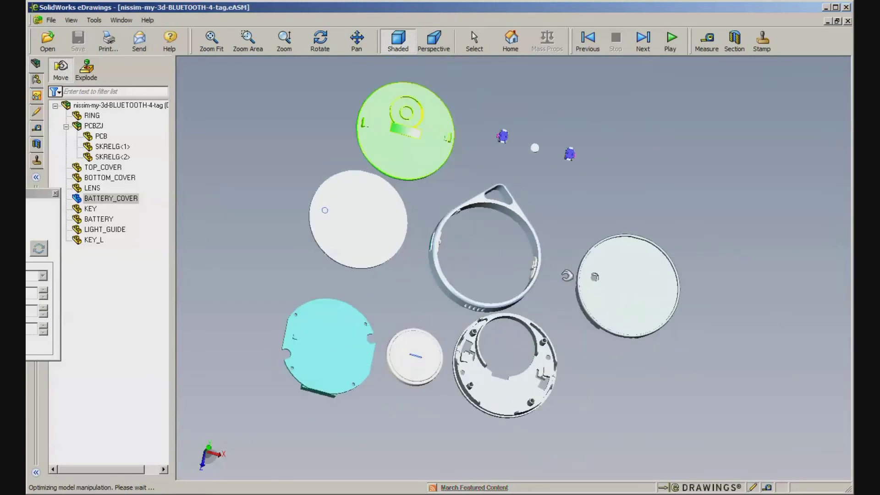
middle_drag(355, 229, 724, 304)
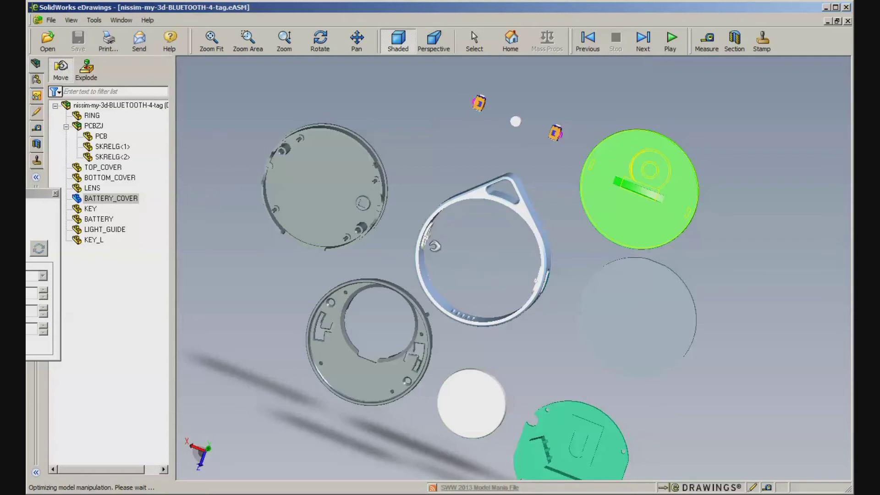
Drag KEY up above the ring and pull KEY_L out of it.
click(429, 236)
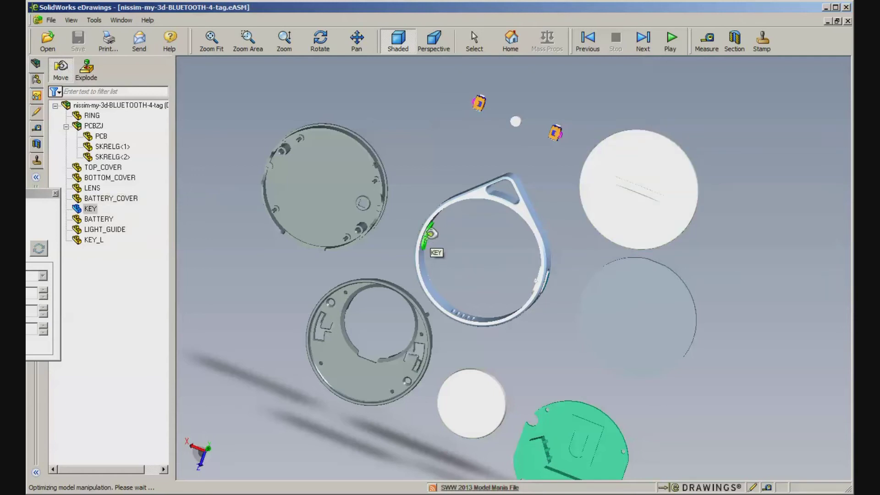
drag(431, 233, 430, 149)
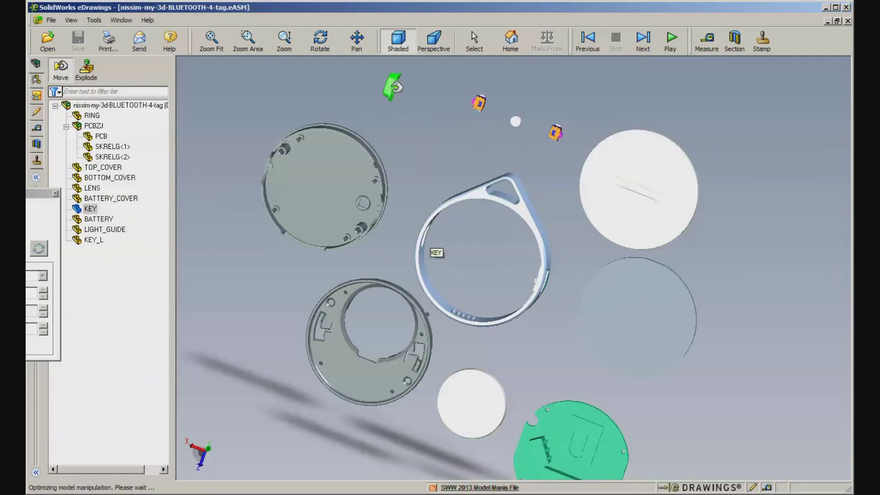
middle_drag(488, 271, 579, 313)
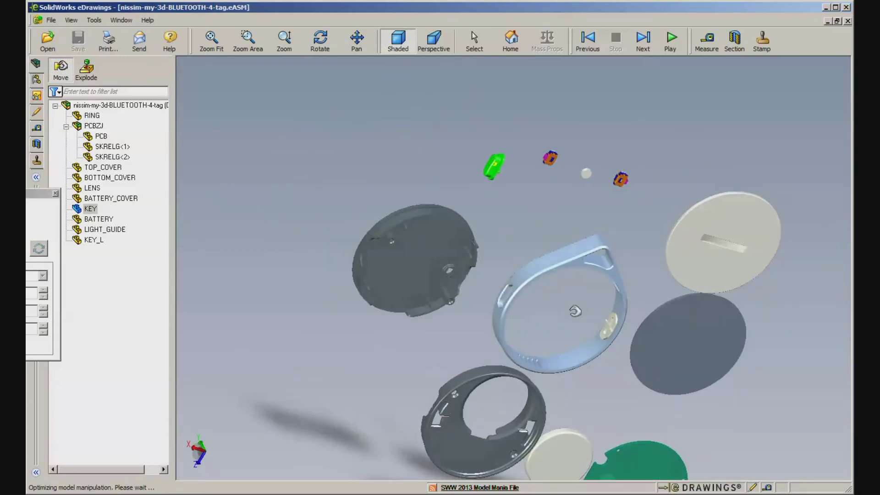
click(614, 331)
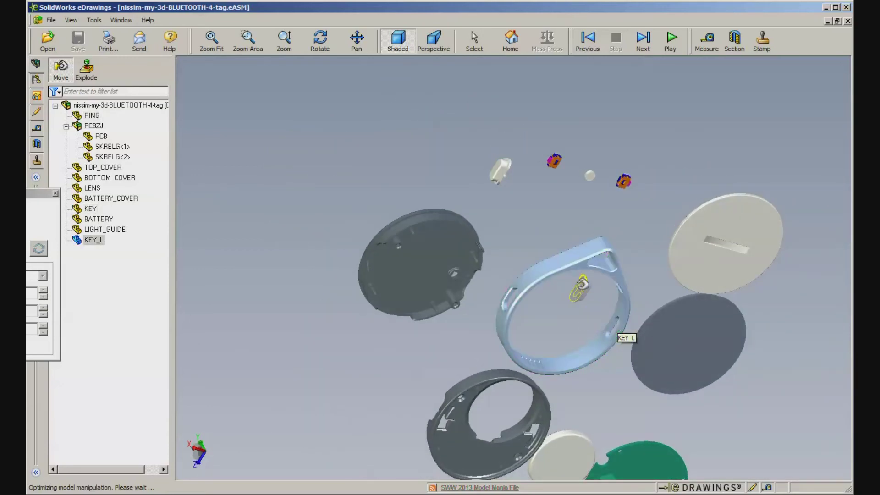
drag(613, 326, 526, 191)
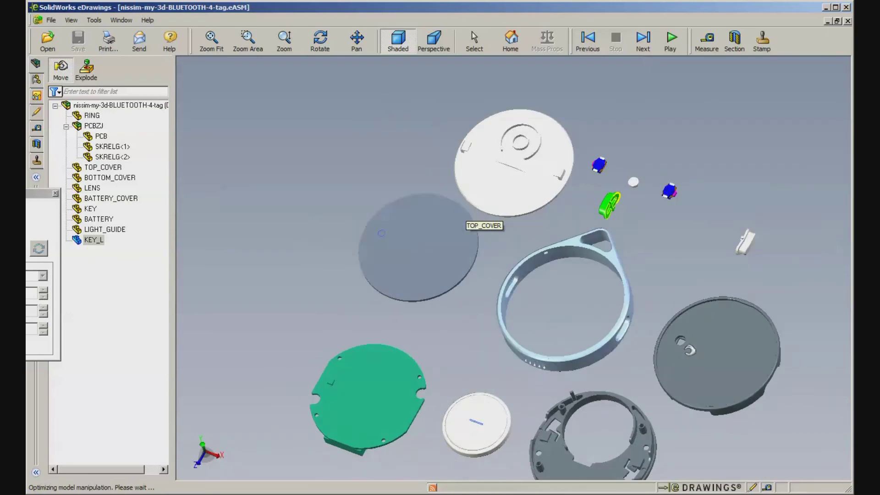
Move KEY down, apart from KEY_L, and rotate the exploded assembly.
drag(816, 347, 754, 348)
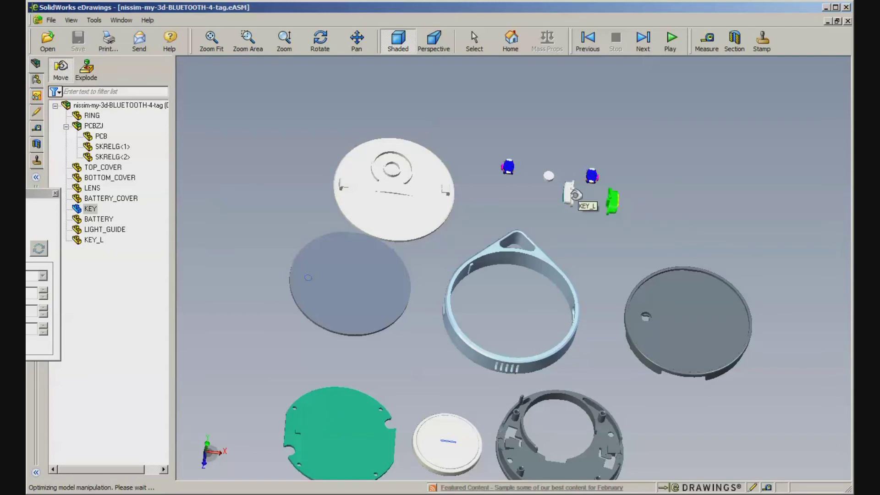
click(573, 210)
drag(611, 203, 615, 220)
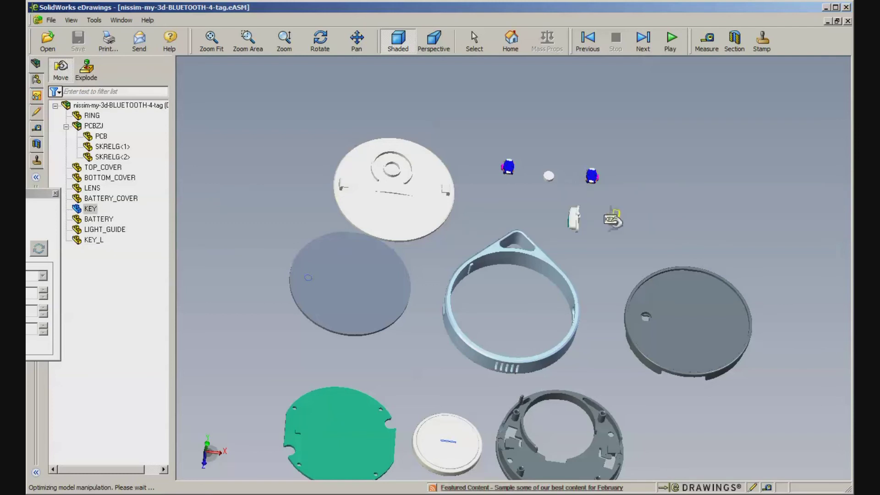
middle_drag(571, 318, 546, 294)
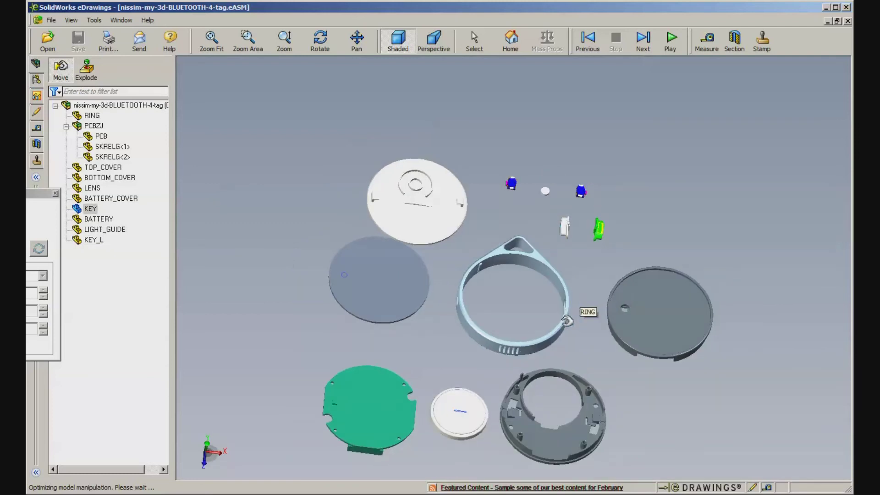
scroll(546, 294, down, 2)
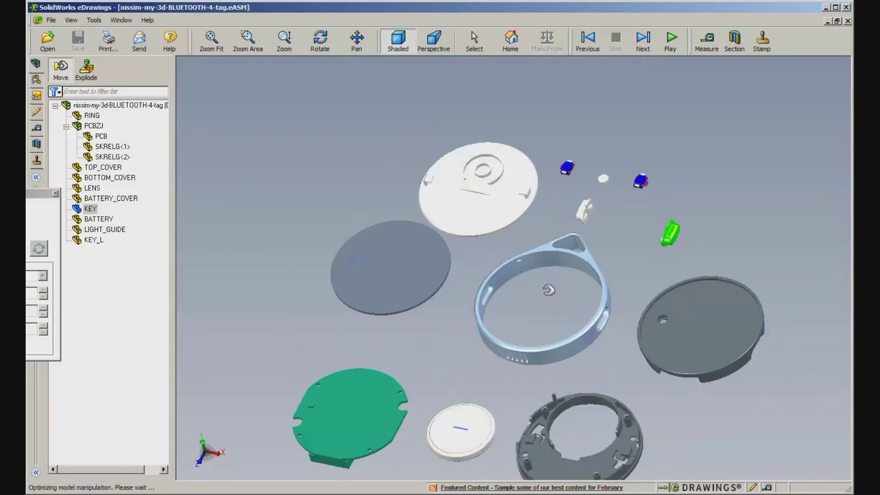
scroll(537, 293, down, 3)
scroll(519, 288, down, 3)
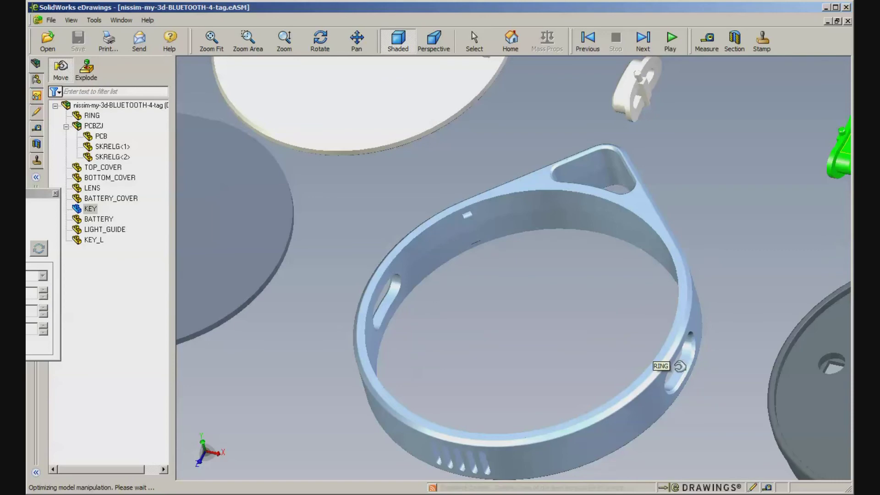
scroll(635, 356, up, 2)
scroll(636, 356, up, 3)
scroll(635, 356, up, 3)
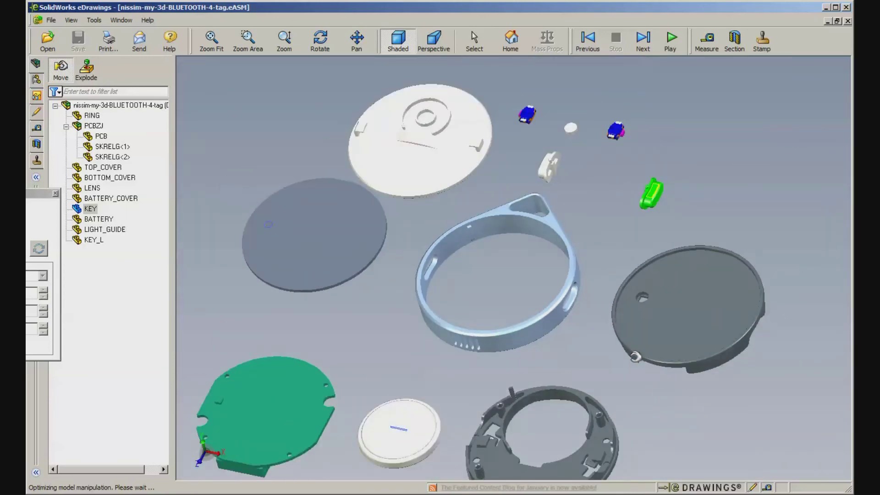
scroll(521, 413, down, 3)
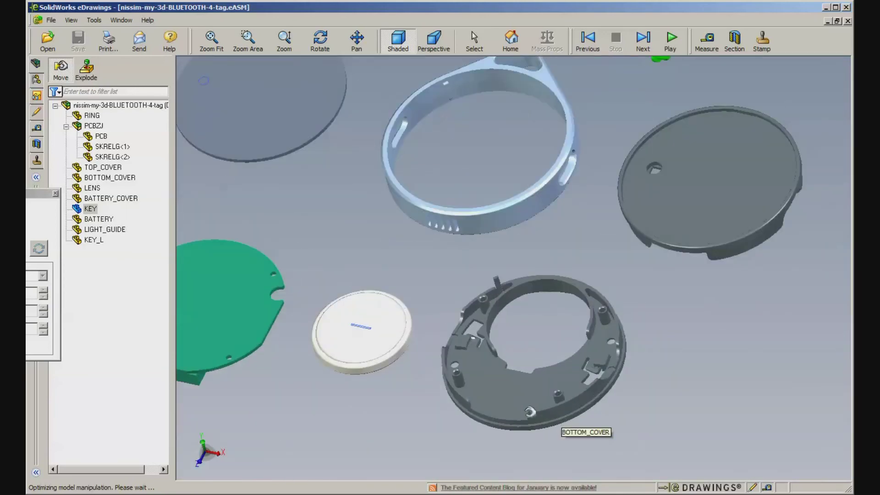
scroll(529, 391, down, 3)
scroll(529, 344, down, 2)
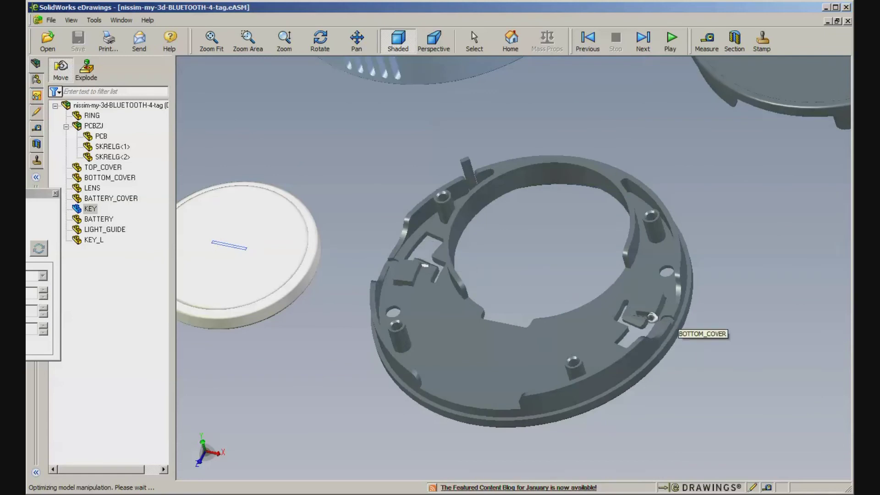
mouse_move(588, 328)
middle_down()
mouse_move(555, 383)
mouse_move(603, 291)
mouse_move(603, 306)
mouse_move(667, 321)
mouse_move(620, 345)
middle_up()
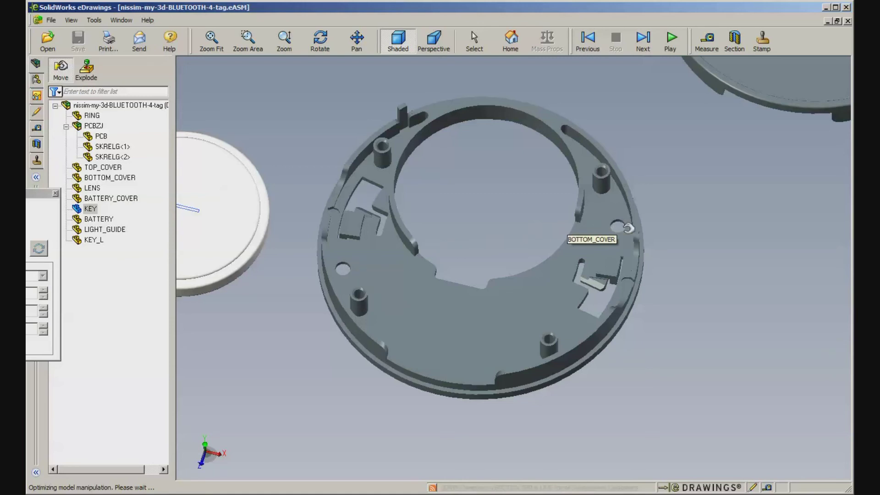
scroll(455, 245, down, 3)
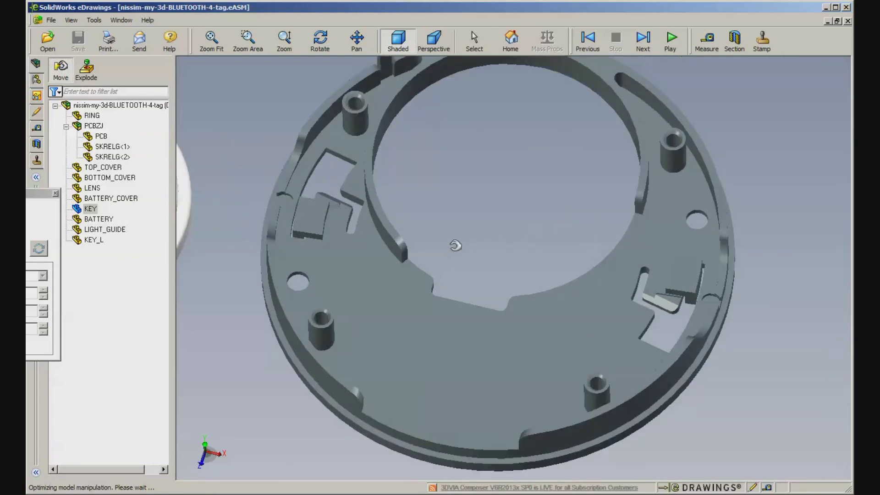
scroll(455, 245, up, 2)
scroll(454, 247, up, 2)
scroll(452, 249, up, 2)
scroll(451, 251, up, 1)
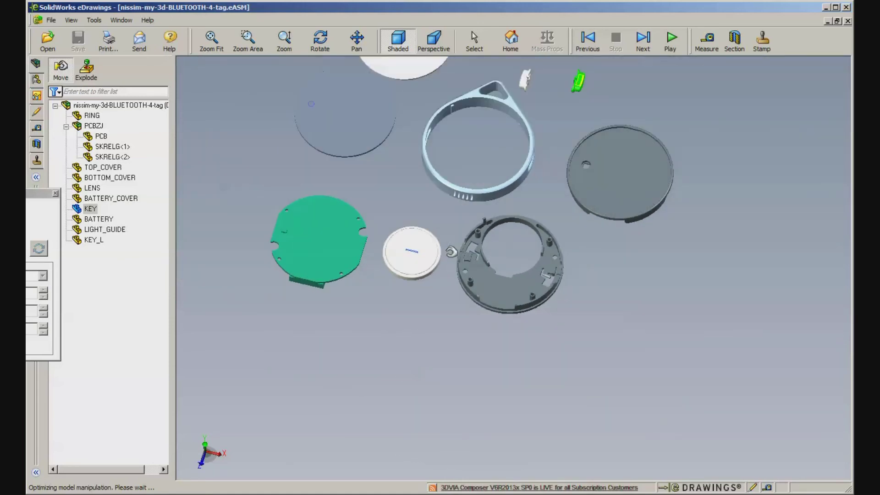
mouse_move(260, 252)
mouse_down()
mouse_move(527, 166)
mouse_move(748, 232)
mouse_move(749, 191)
mouse_move(675, 205)
mouse_move(648, 199)
mouse_up()
scroll(535, 268, up, 2)
scroll(509, 272, up, 3)
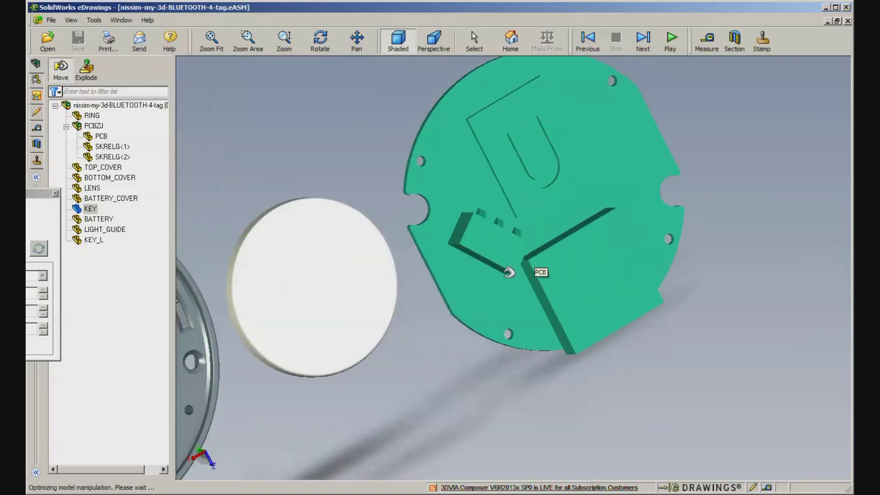
drag(678, 285, 612, 325)
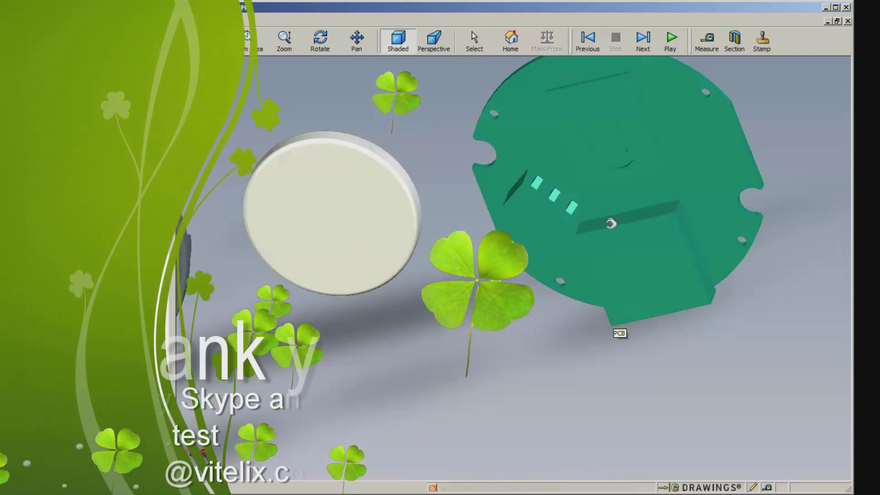
Rotate the exploded assembly, then reset it to the reassembled front view.
mouse_move(610, 212)
mouse_down()
mouse_move(583, 144)
mouse_move(578, 94)
mouse_move(492, 184)
mouse_up()
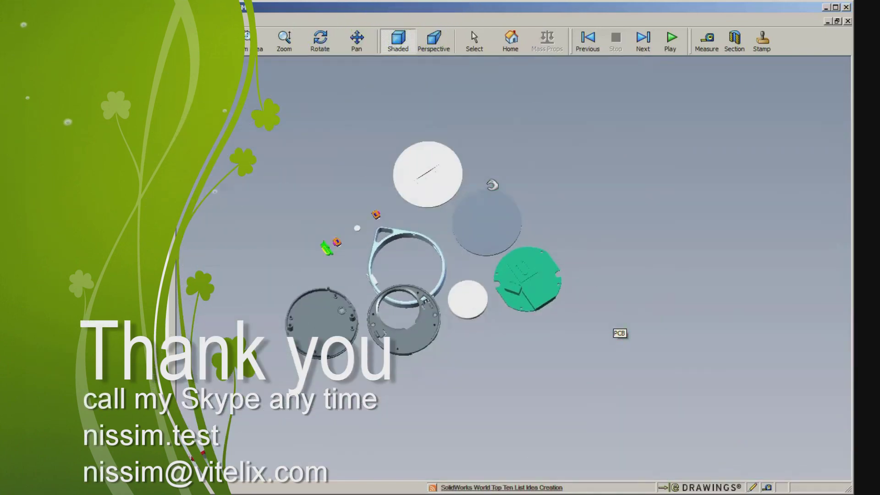
drag(467, 195, 588, 269)
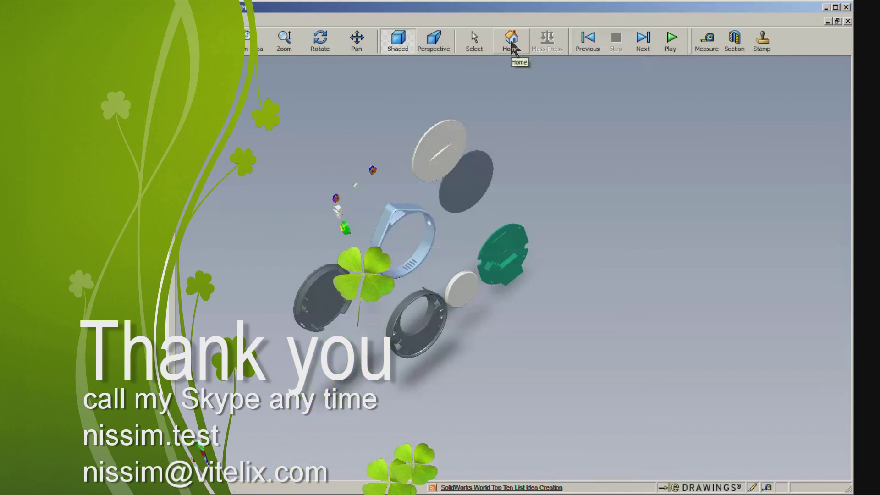
click(512, 47)
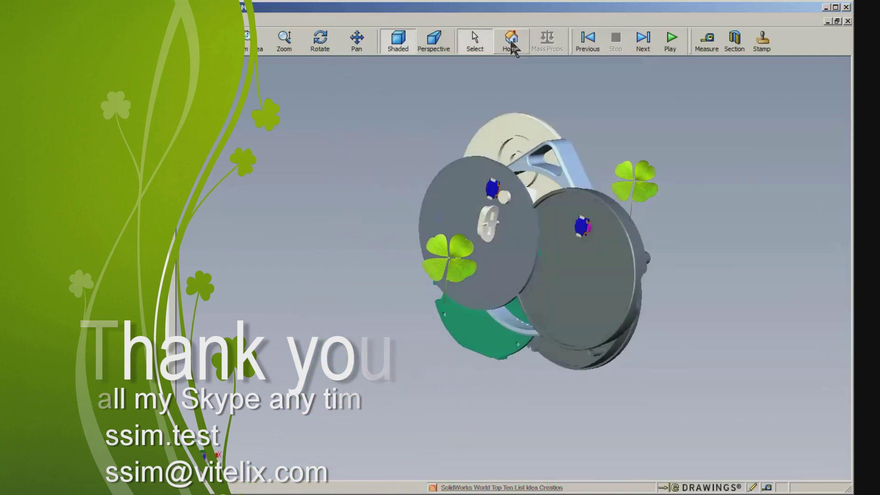